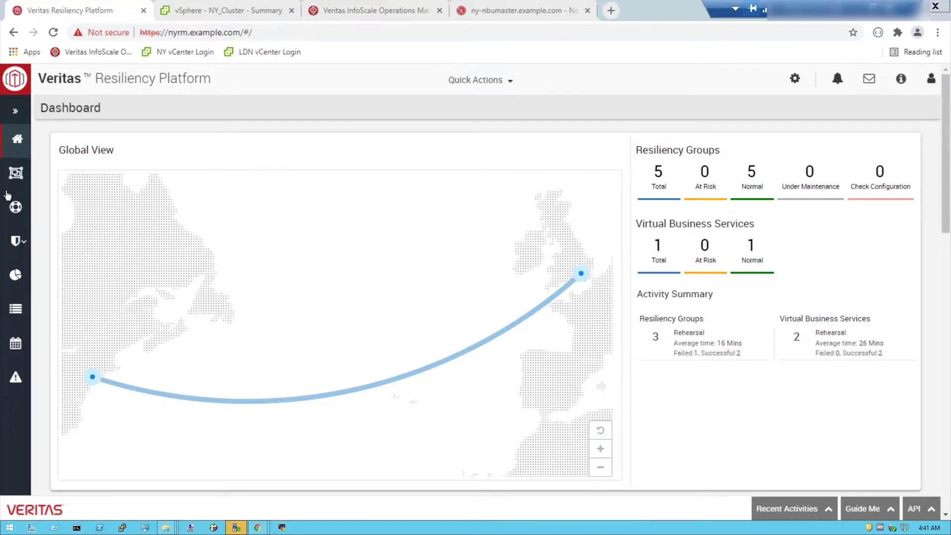
Step: View the list of resiliency groups, and show the Finance virtual business service's groups arranged by tier
left_click(16, 173)
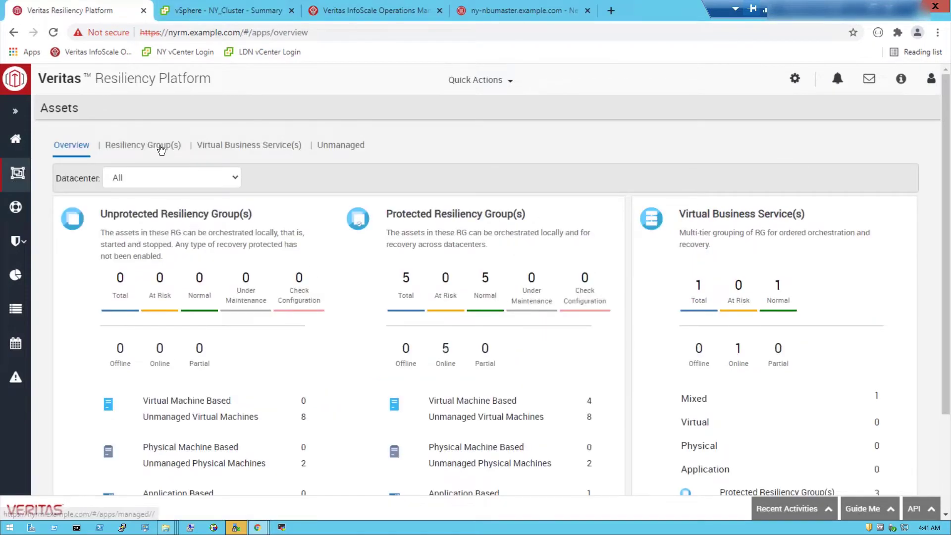
left_click(160, 148)
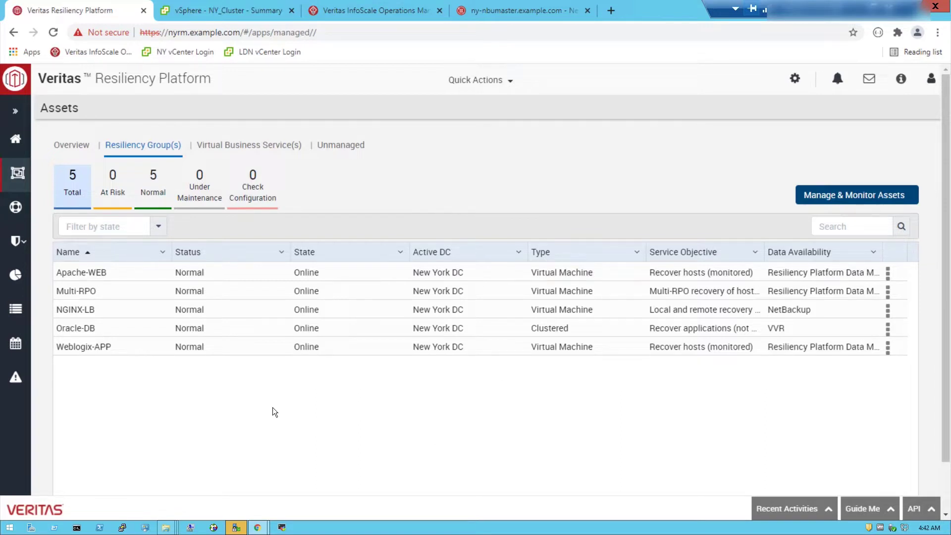
left_click(257, 152)
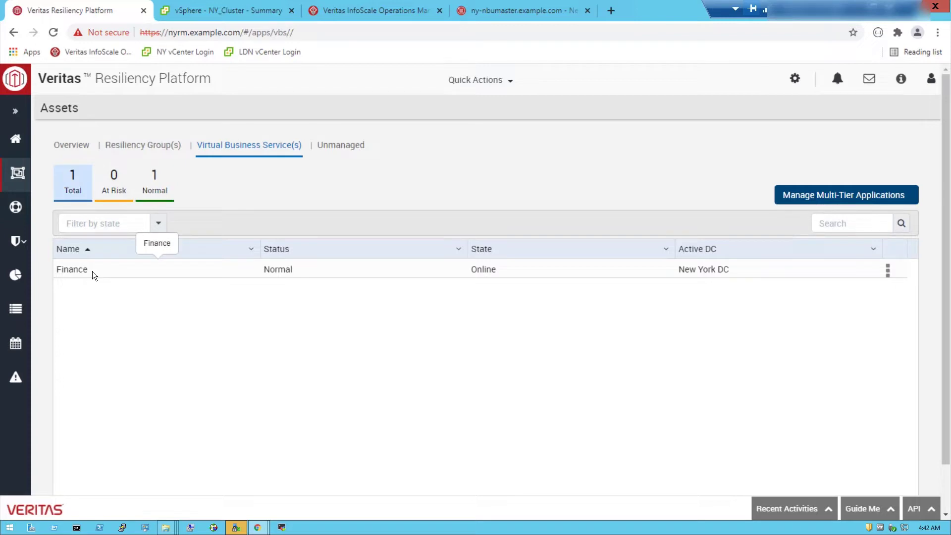
left_click(741, 269)
scroll(494, 311, "down", 5)
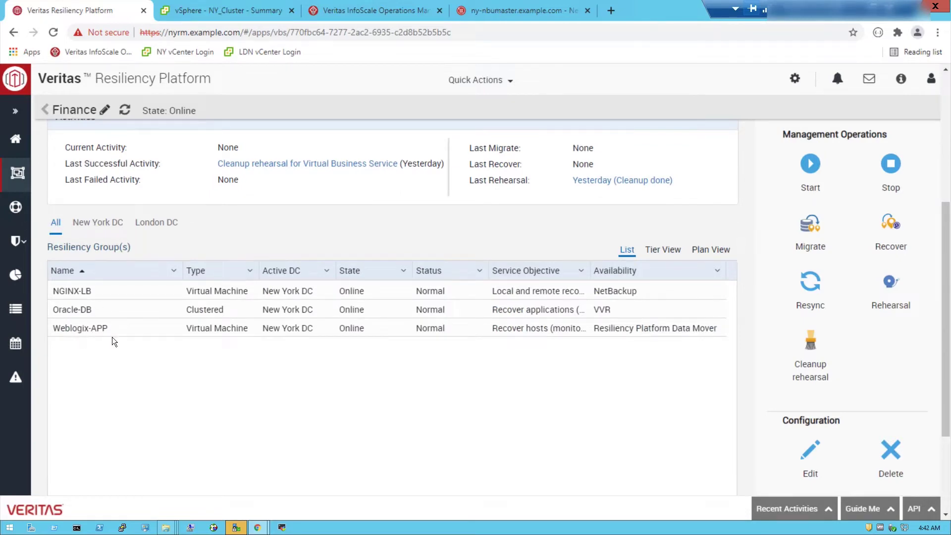
left_click(677, 249)
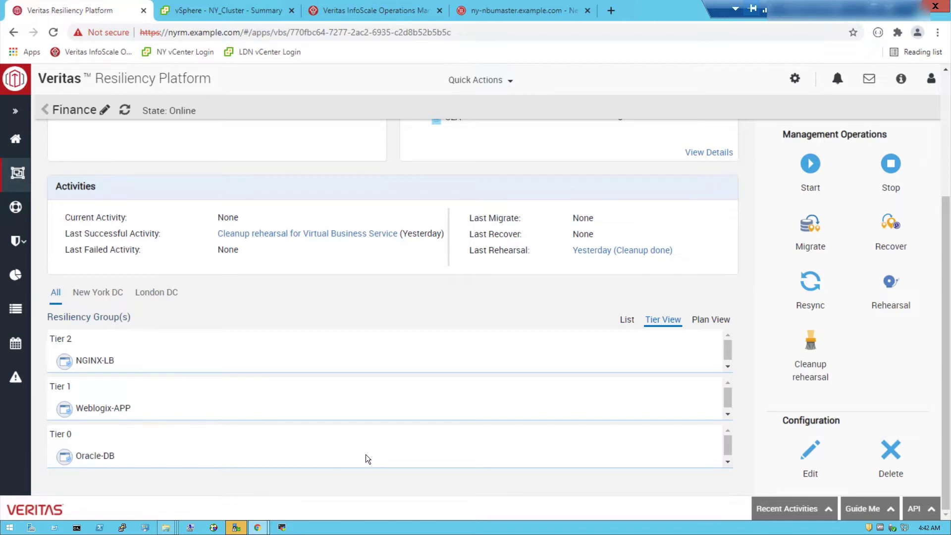
Step: Try adding the Apache-WEB resiliency group to Tier 2 of the Finance service, and discard the edit
left_click(821, 454)
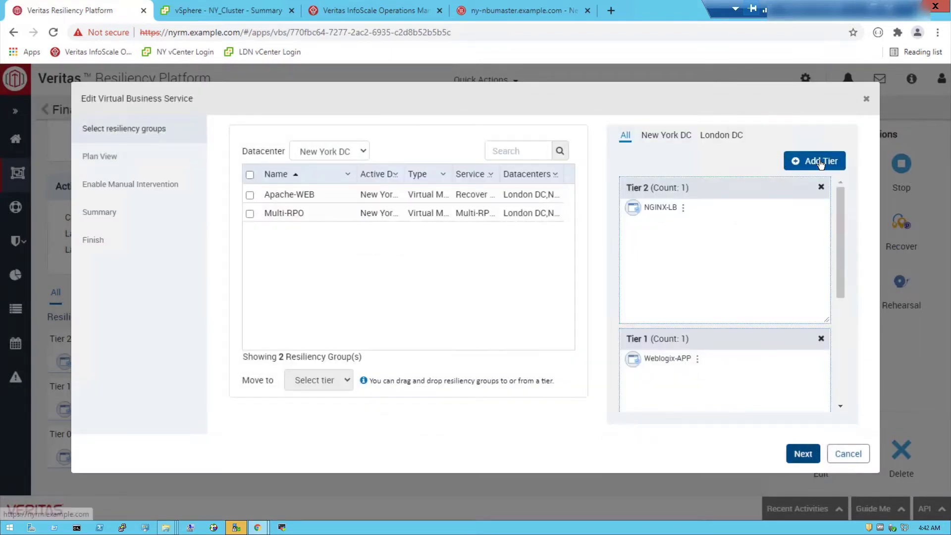
left_click_drag(317, 201, 726, 233)
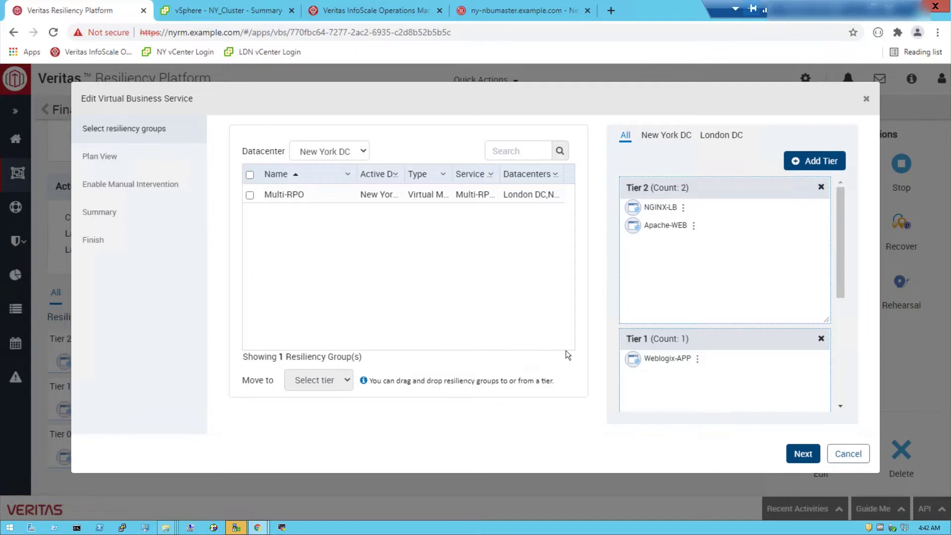
left_click(840, 452)
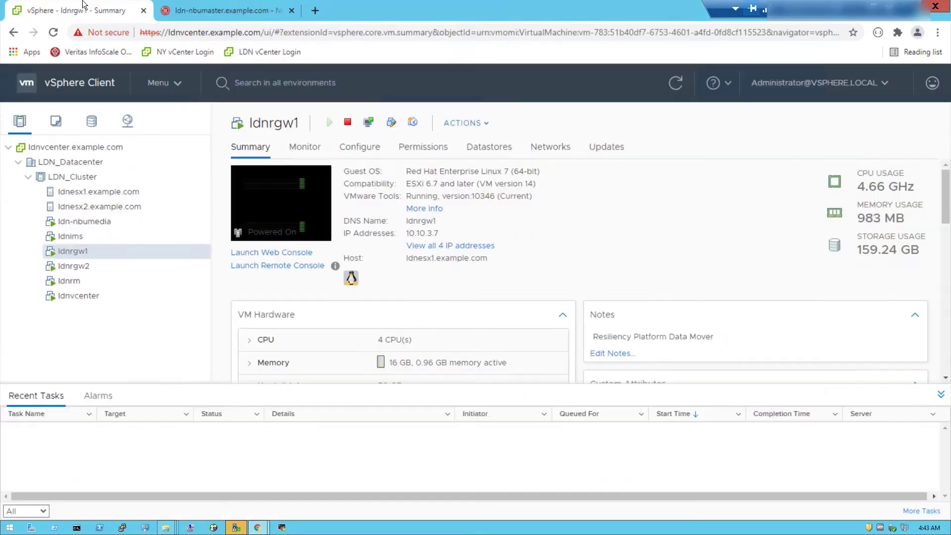
Step: Check the oradb12c_sg_fd resource dependency in InfoScale Operations Manager, and return to the Finance service in Resiliency Platform
left_click(257, 527)
mouse_move(256, 527)
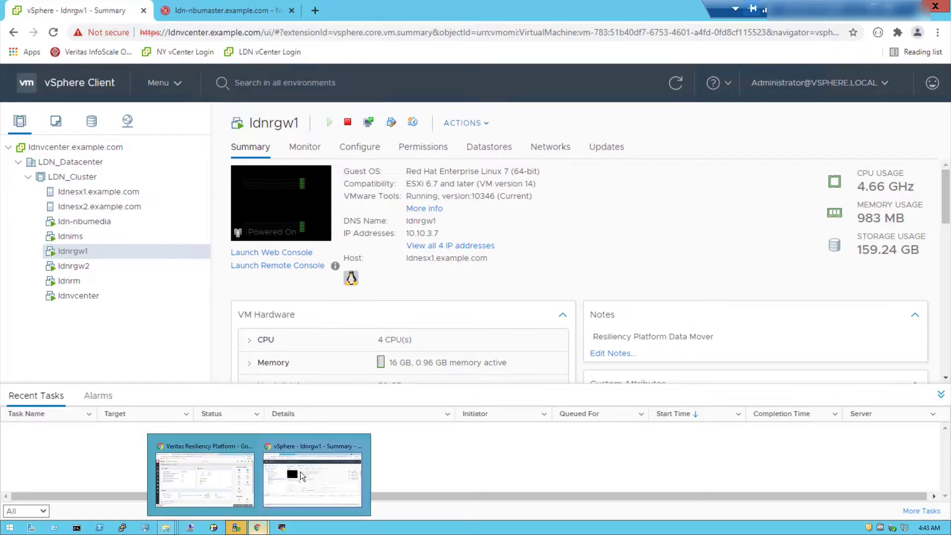
left_click(227, 477)
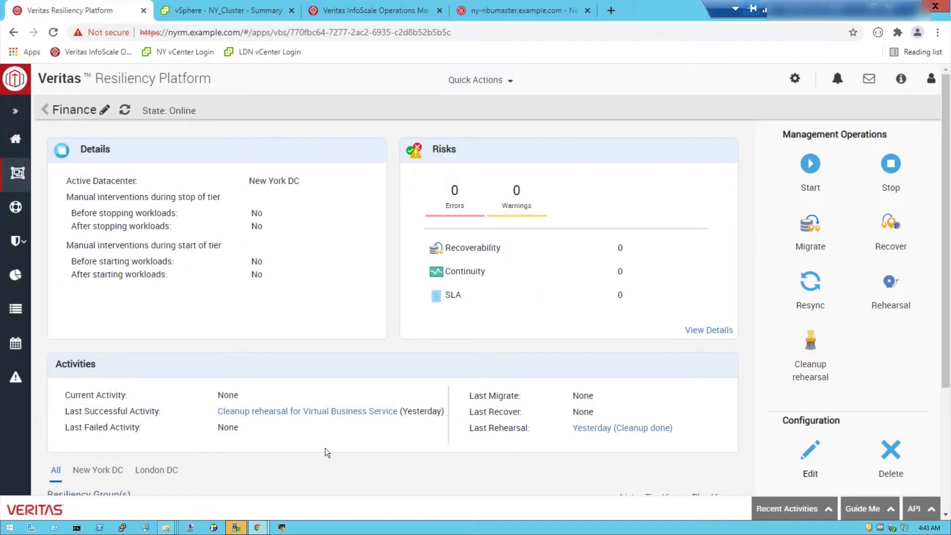
left_click(344, 11)
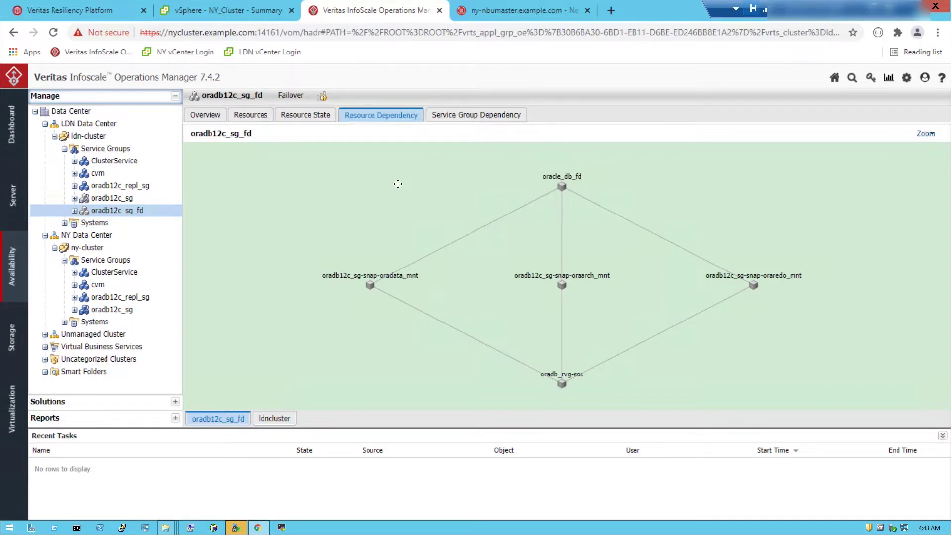
key("ctrl+1")
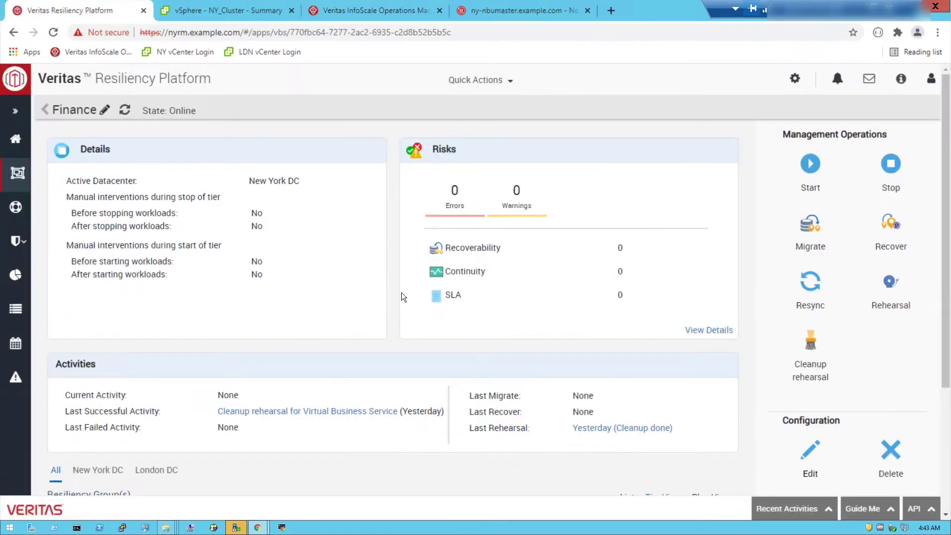
Step: Start a rehearsal of the Finance service on London DC, agreeing not to perform Storage vMotion tasks
left_click(896, 293)
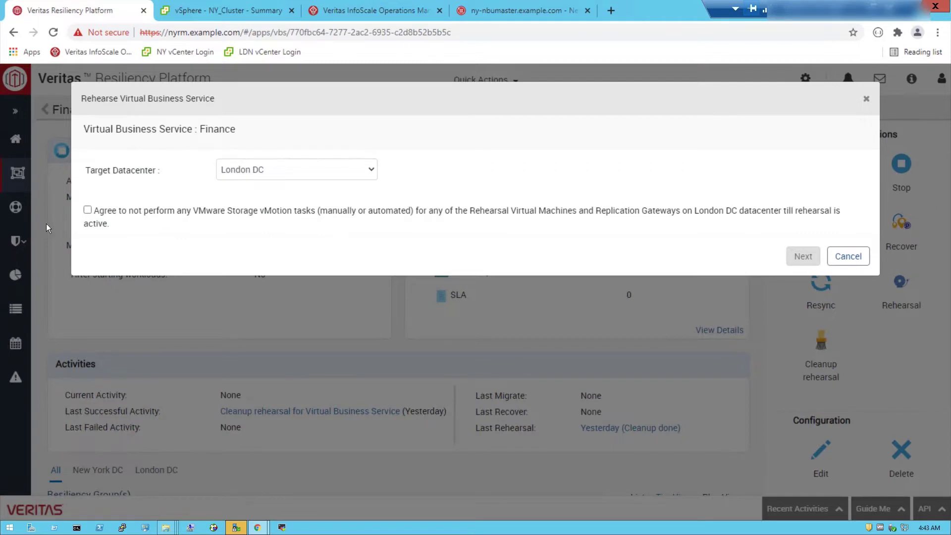
left_click(87, 209)
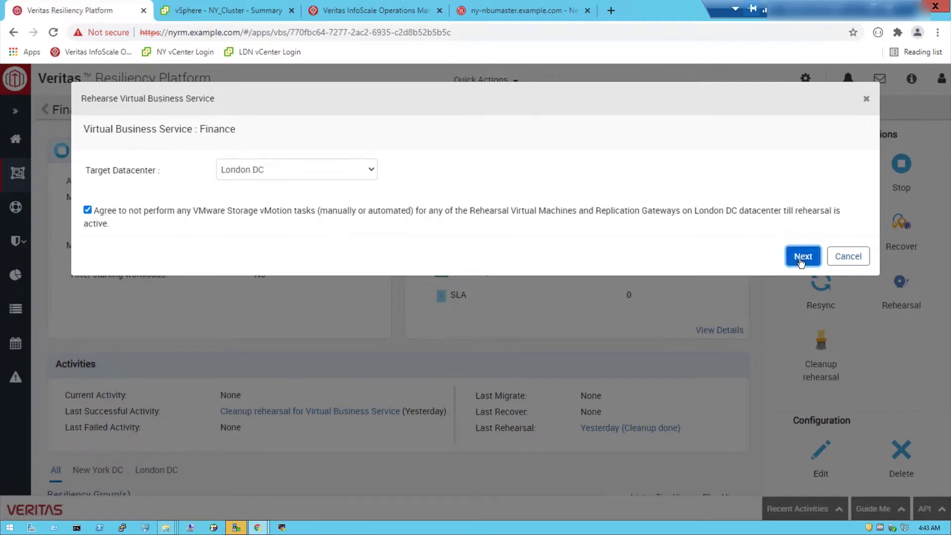
left_click(800, 258)
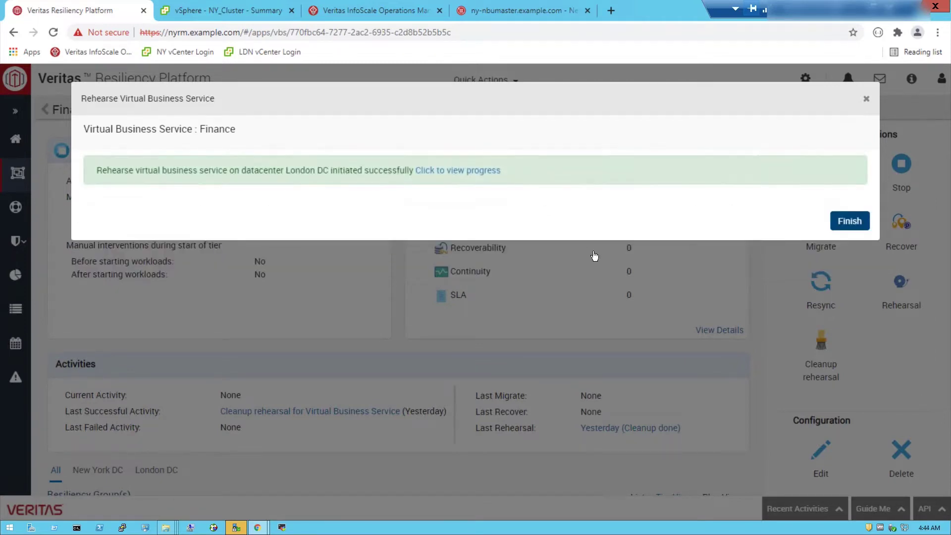
Step: View the rehearsal's progress, inspect its activity flow diagram, and expand its activities to see the Oracle-DB tasks
left_click(449, 172)
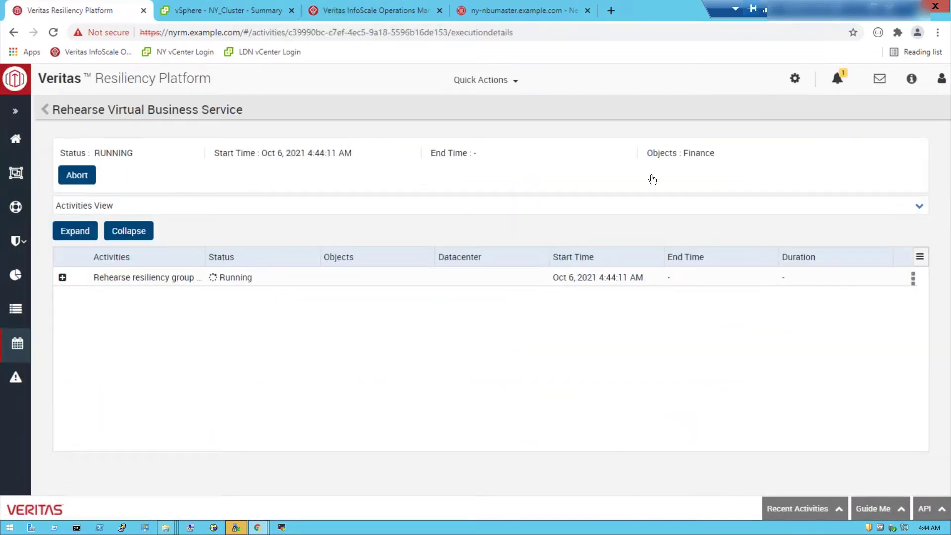
left_click(920, 208)
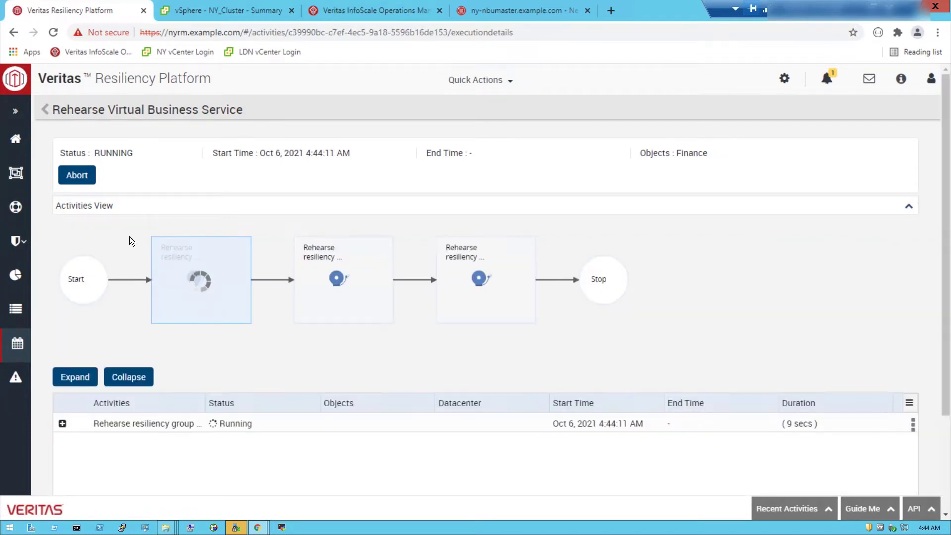
left_click(908, 206)
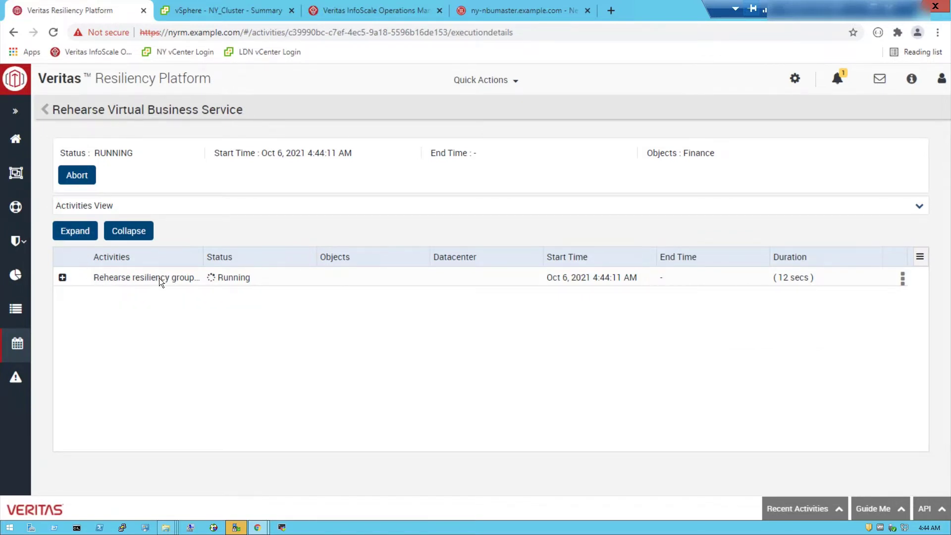
left_click(89, 234)
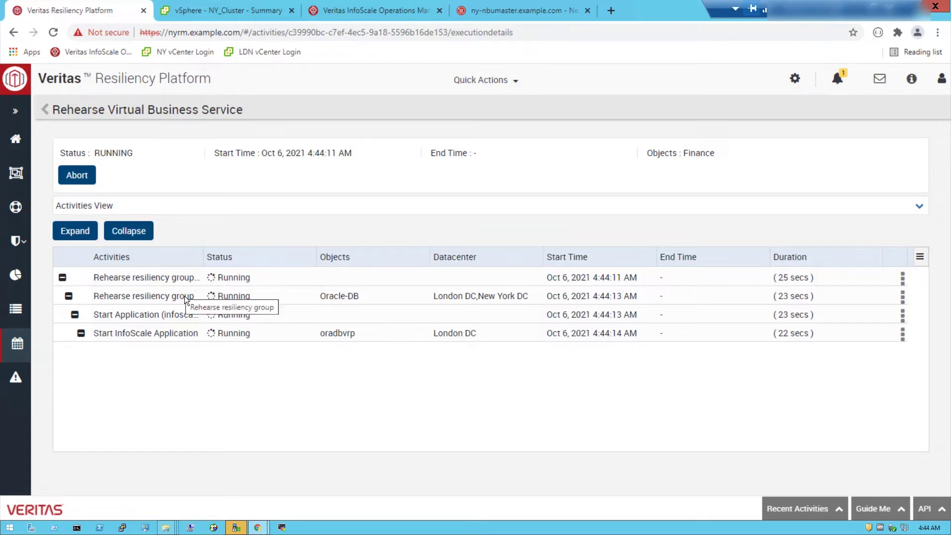
left_click(68, 296)
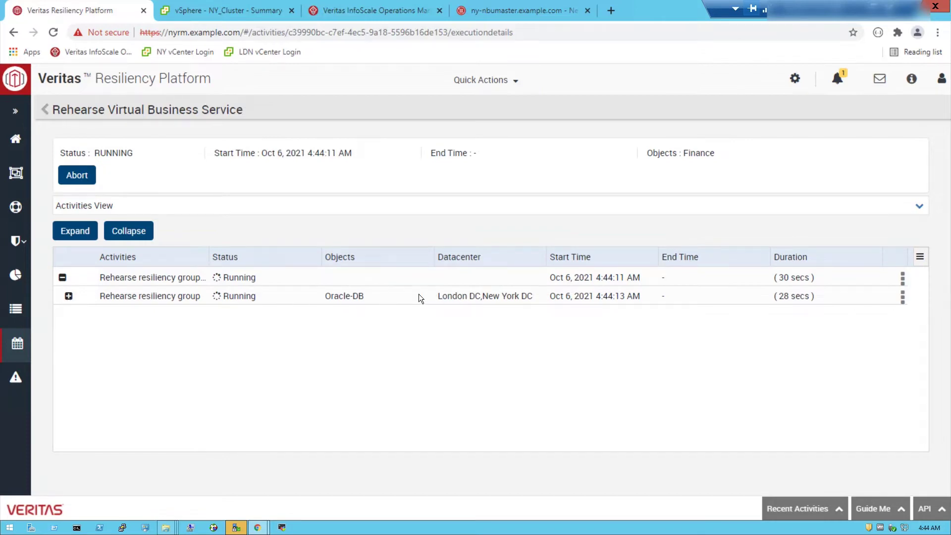
Step: Check the oradb12c_sg_fd dependency graph in InfoScale Operations Manager, and expand the second rehearsal stage in Resiliency Platform
left_click(366, 12)
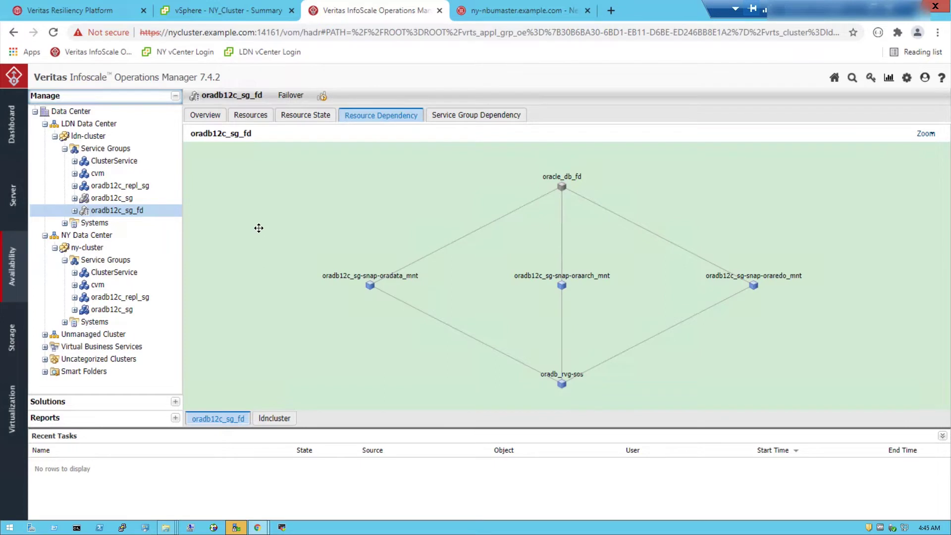
key("ctrl+1")
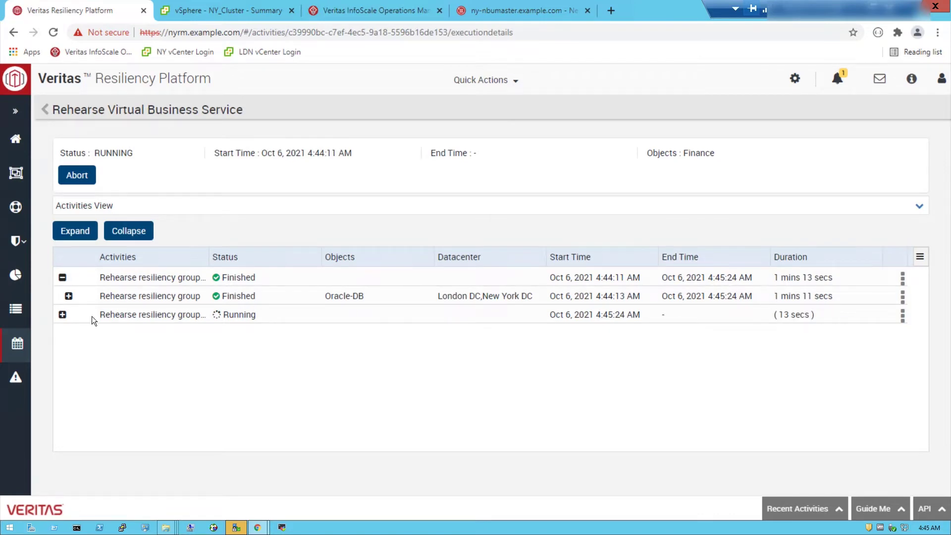
left_click(61, 315)
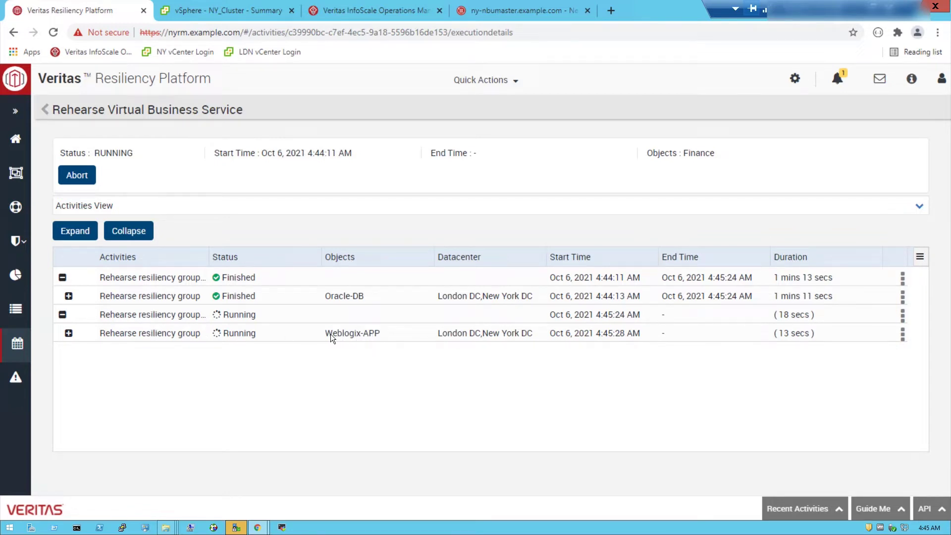
Step: Examine the Weblogix-APP rehearsal subtasks, from the snapshot tasks through virtual machine registration, and collapse them
left_click(68, 333)
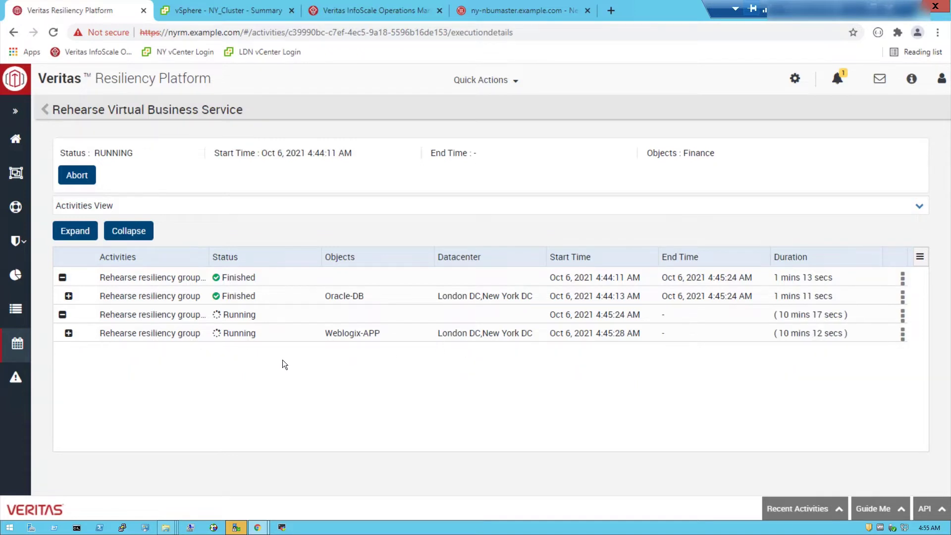
left_click(69, 334)
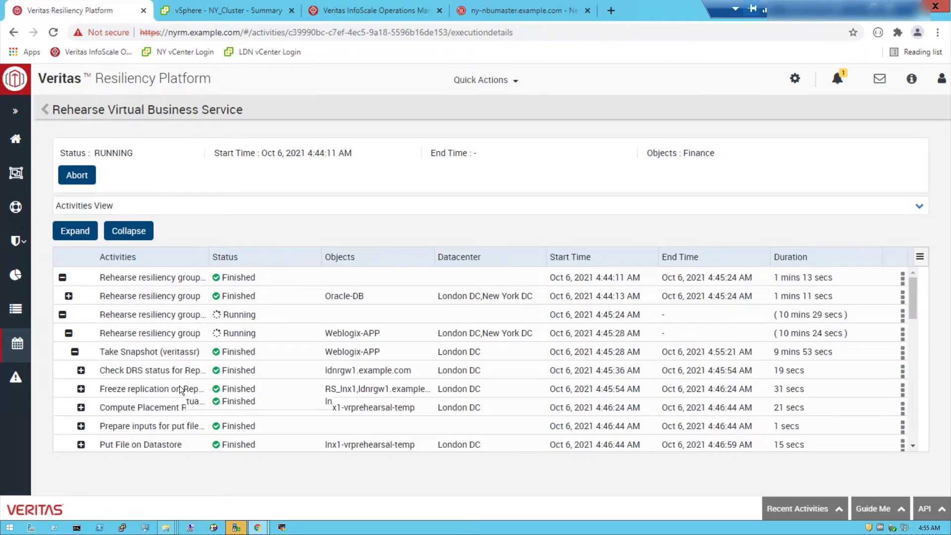
scroll(179, 385, "down", 1)
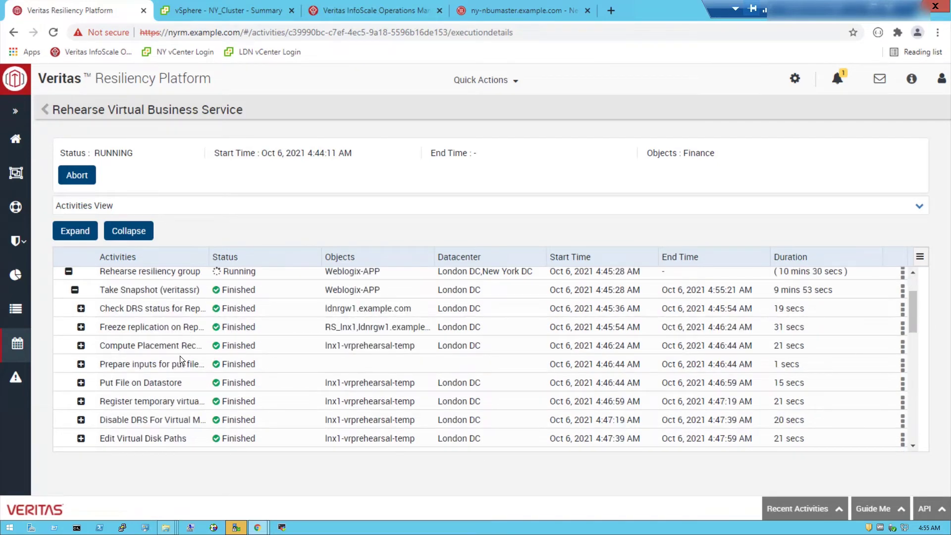
scroll(180, 356, "down", 3)
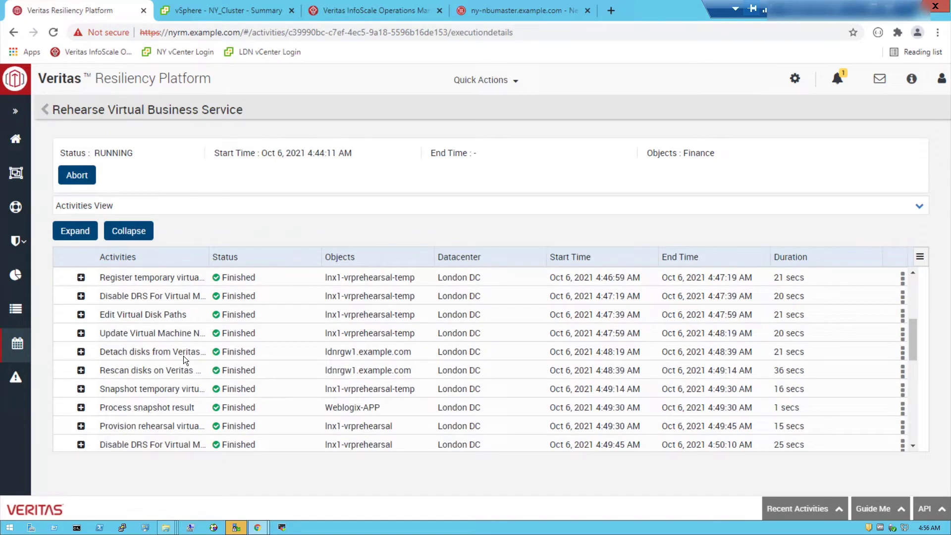
scroll(183, 355, "down", 4)
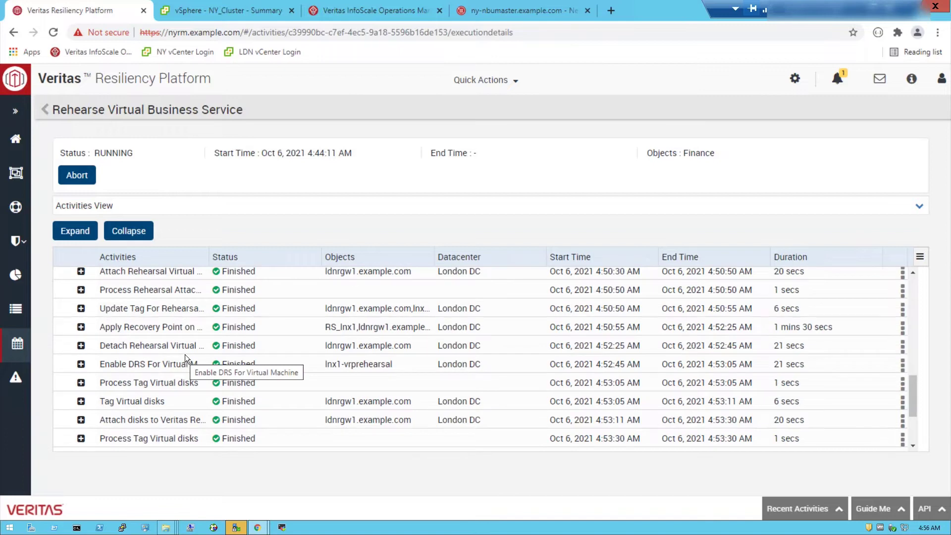
scroll(186, 353, "down", 2)
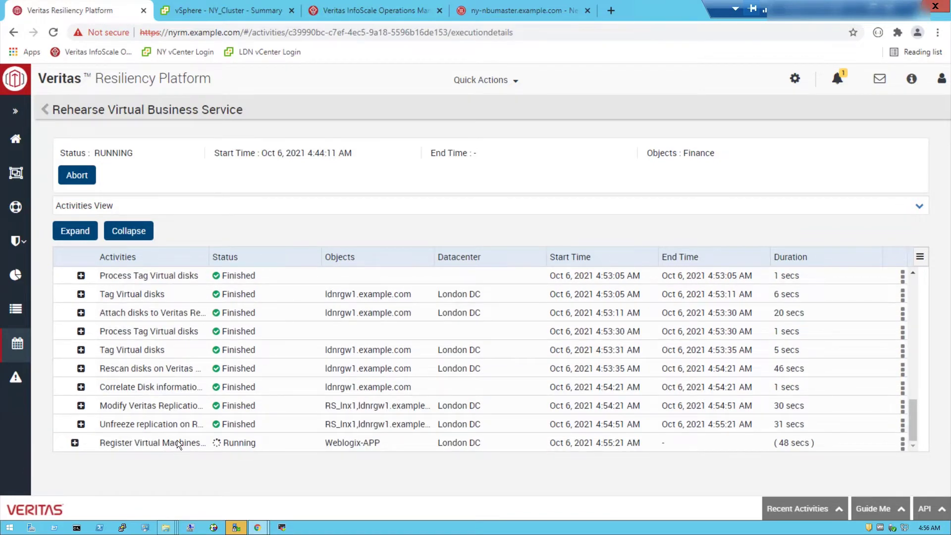
scroll(174, 373, "up", 10)
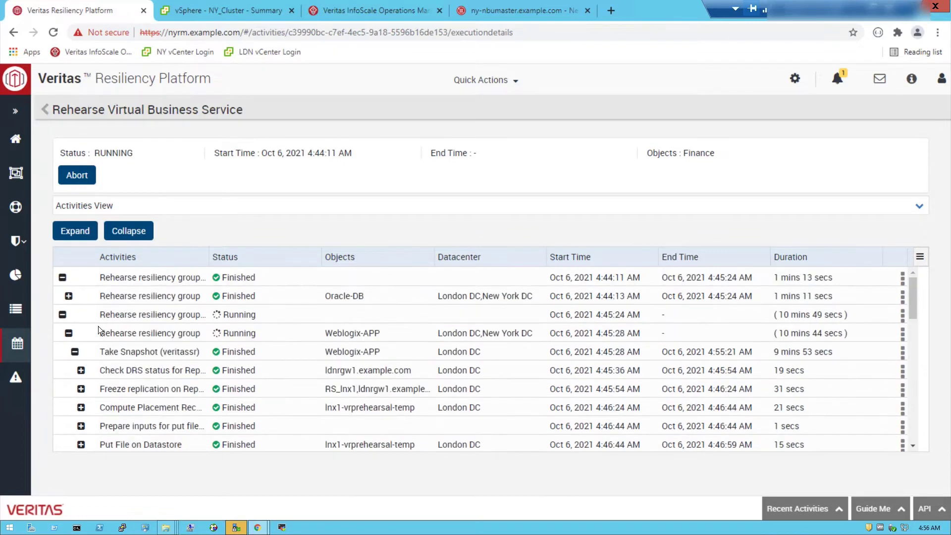
left_click(68, 333)
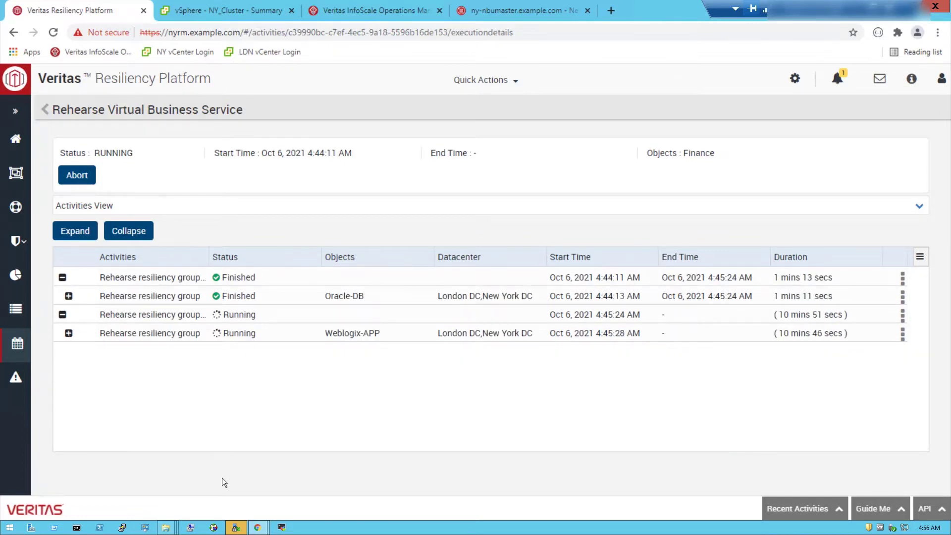
Step: Check the rehearsal virtual machines in the London vCenter, and expand the third rehearsal stage in Resiliency Platform
left_click(257, 527)
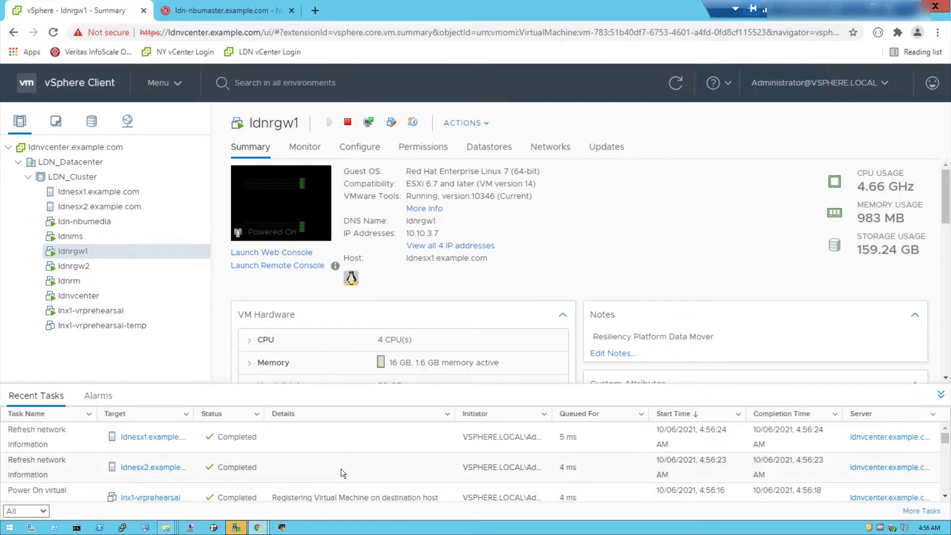
key("alt+Tab")
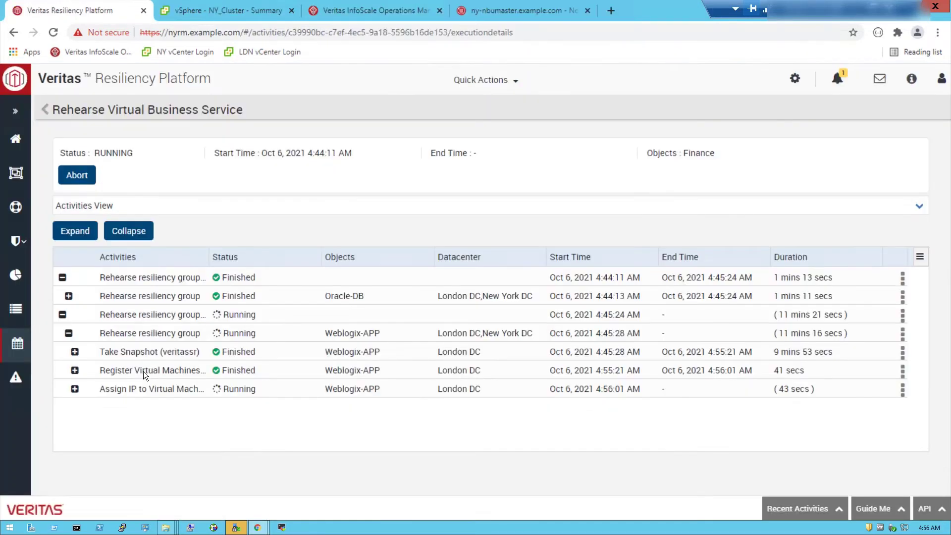
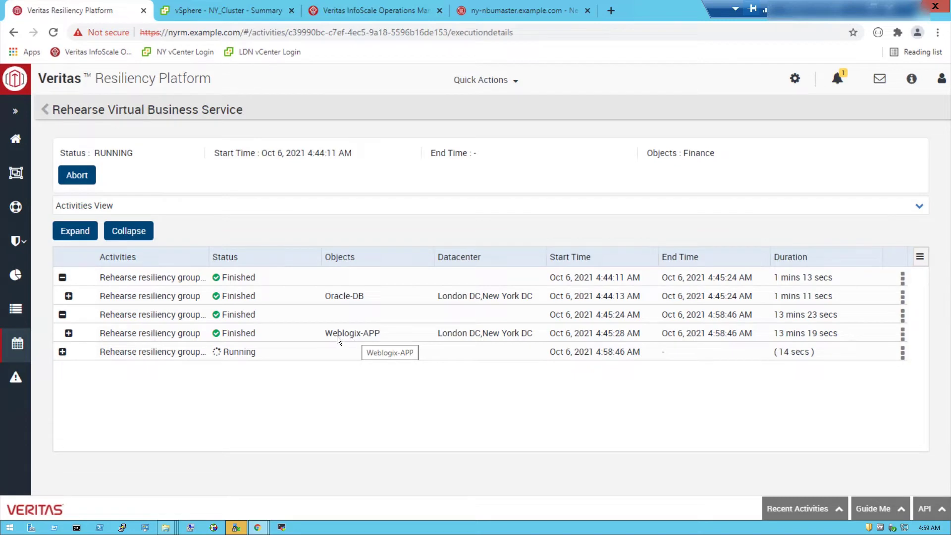
left_click(62, 351)
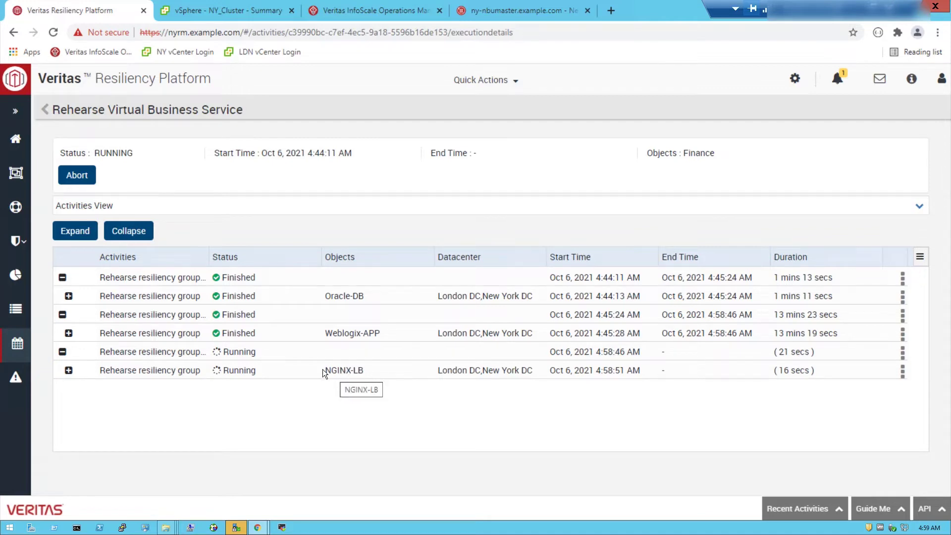
Step: Expand the NGINX-LB rehearsal activity in Resiliency Platform, and check its restore jobs in the London NetBackup activity monitor
left_click(69, 370)
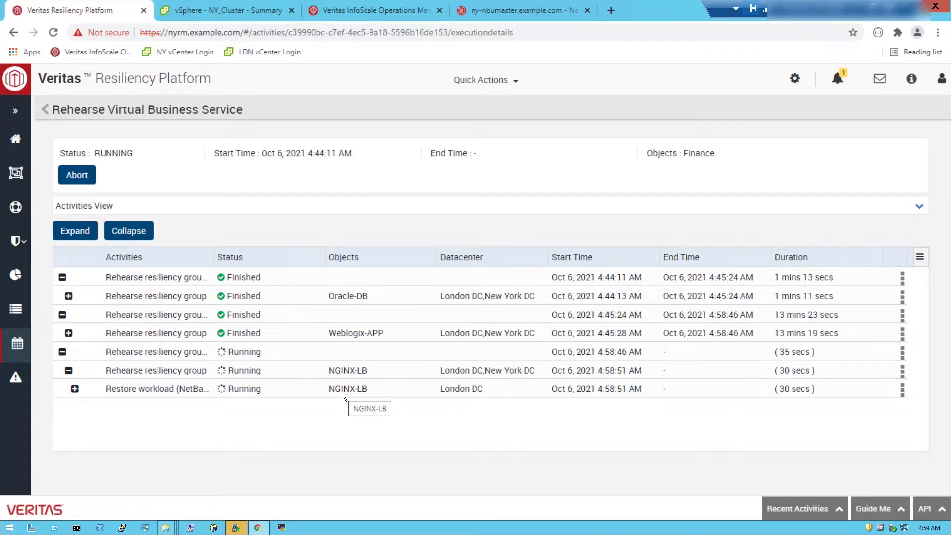
left_click(257, 526)
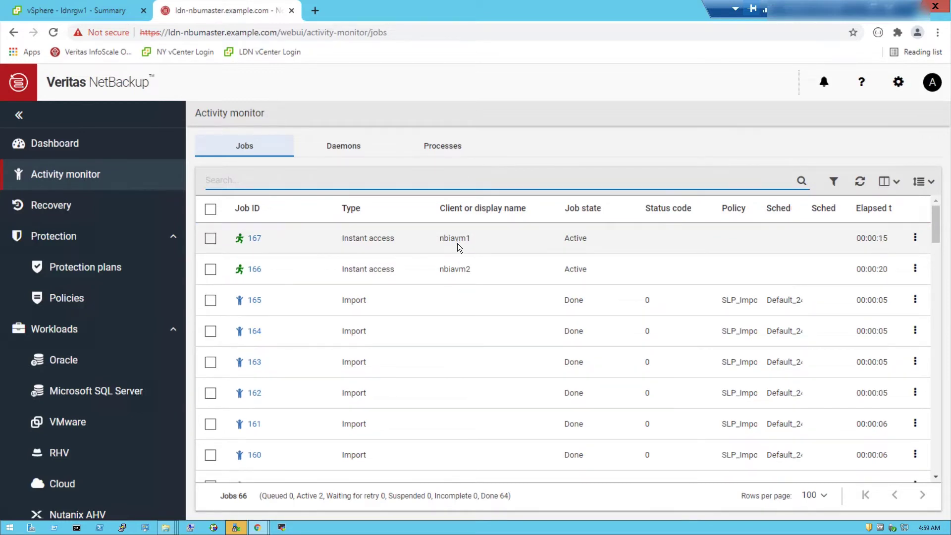
left_click(73, 15)
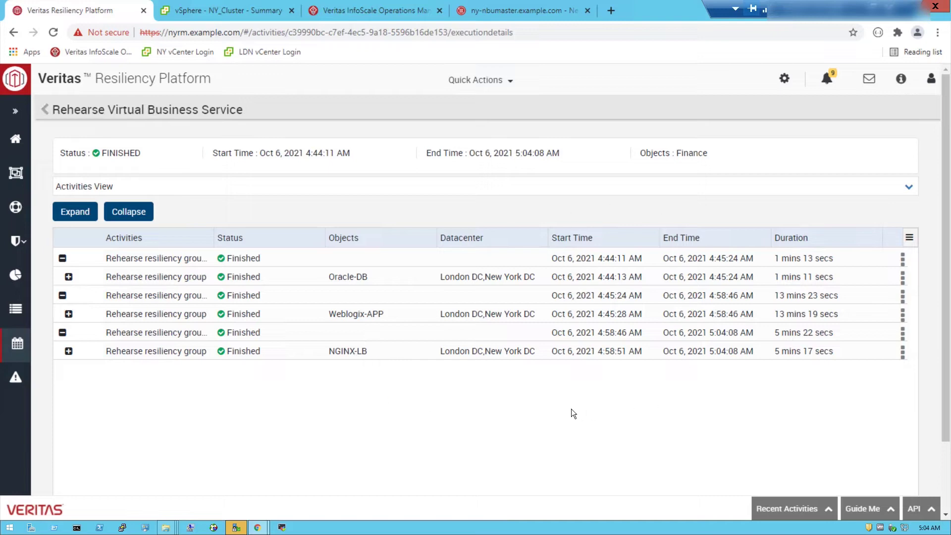
Step: Examine the NGINX-LB rehearsal subtasks, from restoring the workload to starting the virtual machines, and collapse them
left_click(68, 350)
scroll(403, 416, "down", 2)
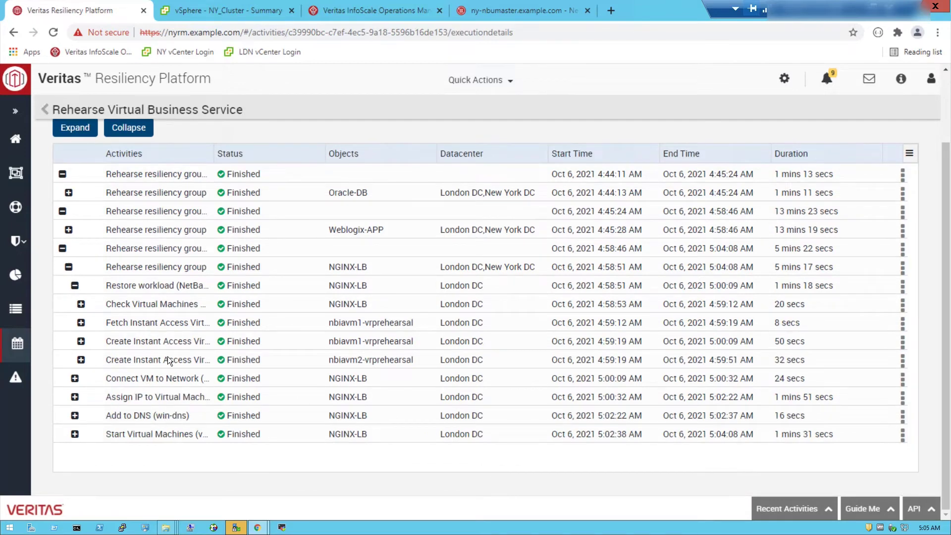
scroll(168, 358, "up", 2)
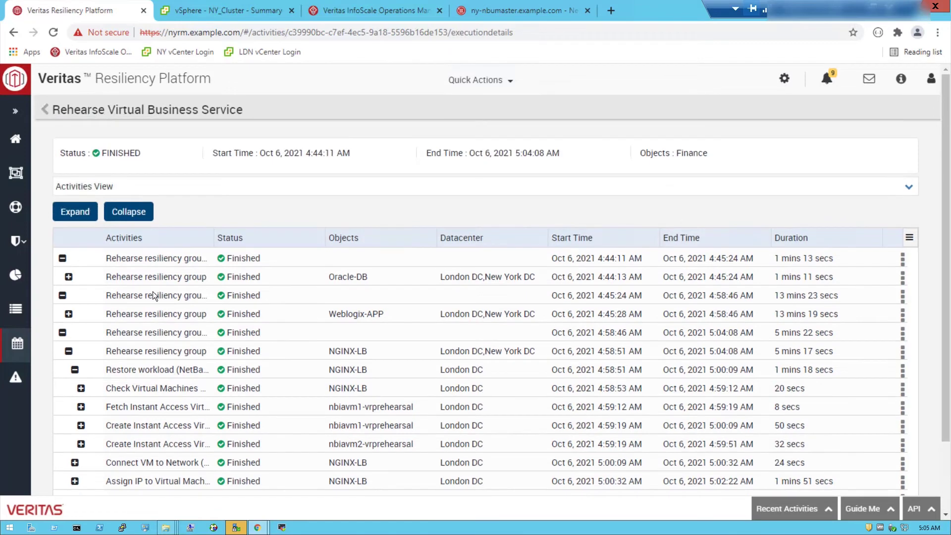
left_click(69, 351)
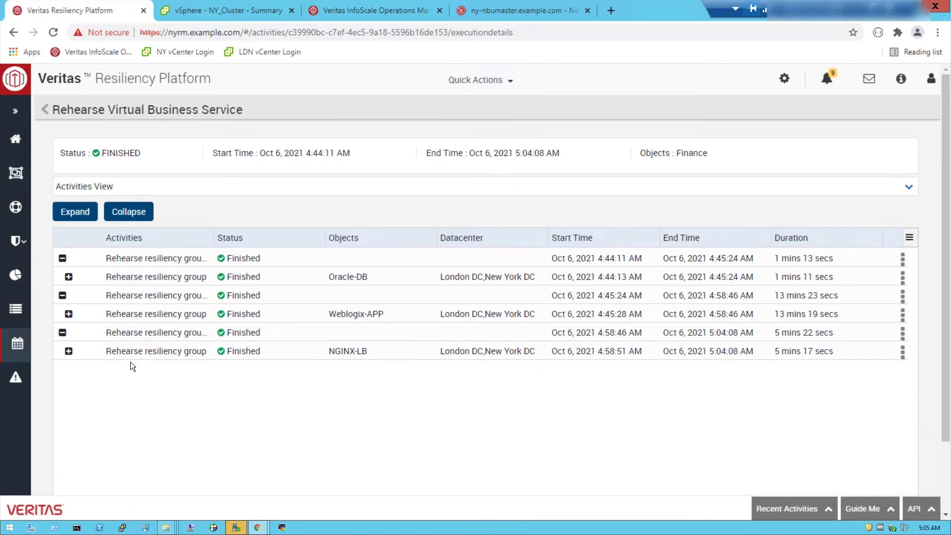
Step: Check the NGINX-LB rehearsal virtual machines in the London vCenter, and return to the rehearsal activity in Resiliency Platform
mouse_move(257, 527)
left_click(318, 489)
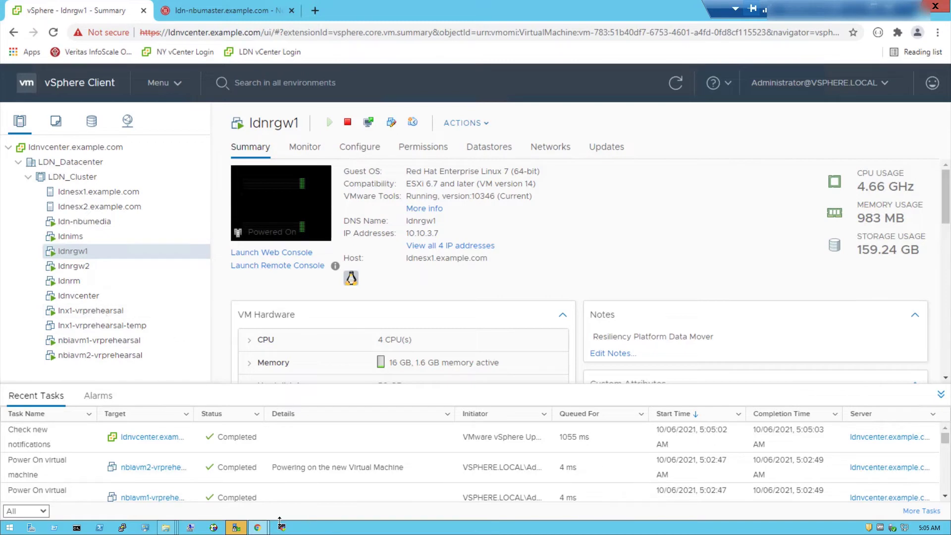
mouse_move(261, 530)
left_click(223, 483)
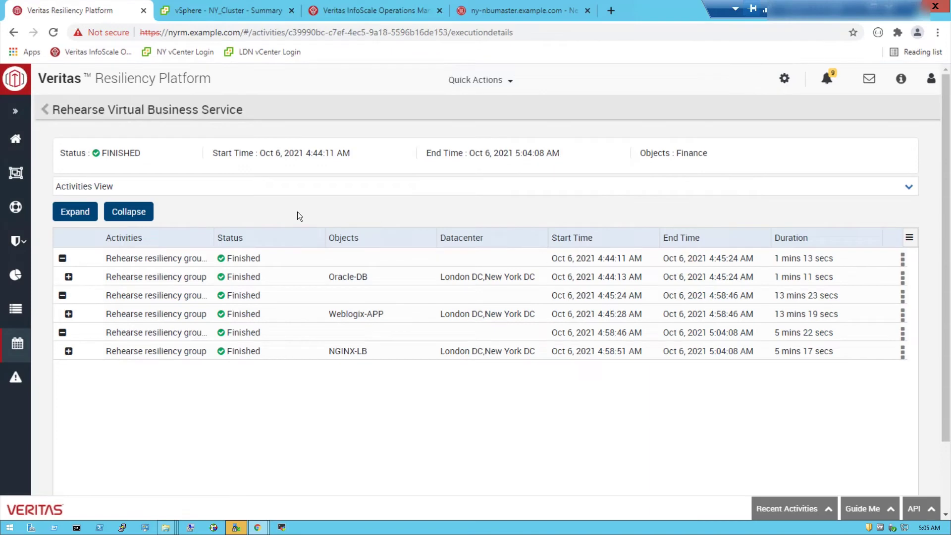
Step: Start a new saved resiliency plan from the blank template
left_click(18, 244)
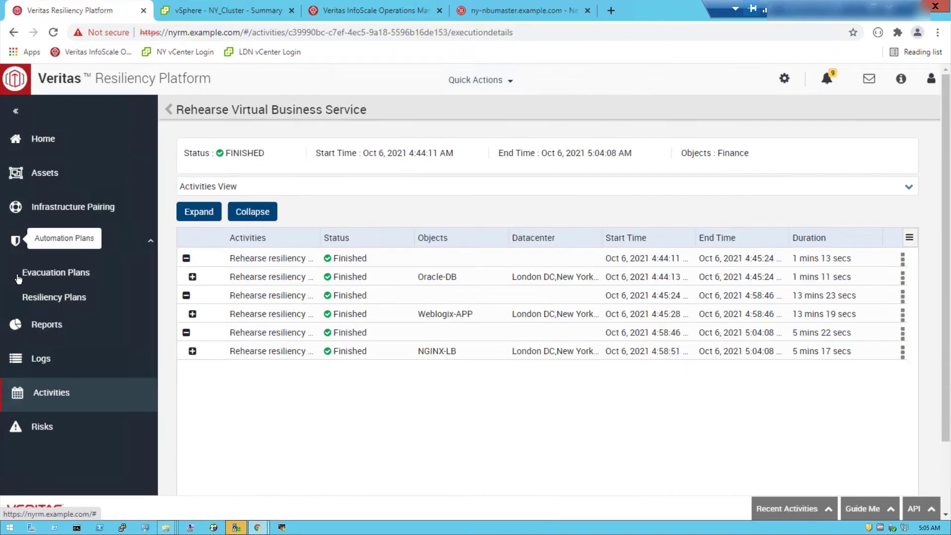
left_click(55, 297)
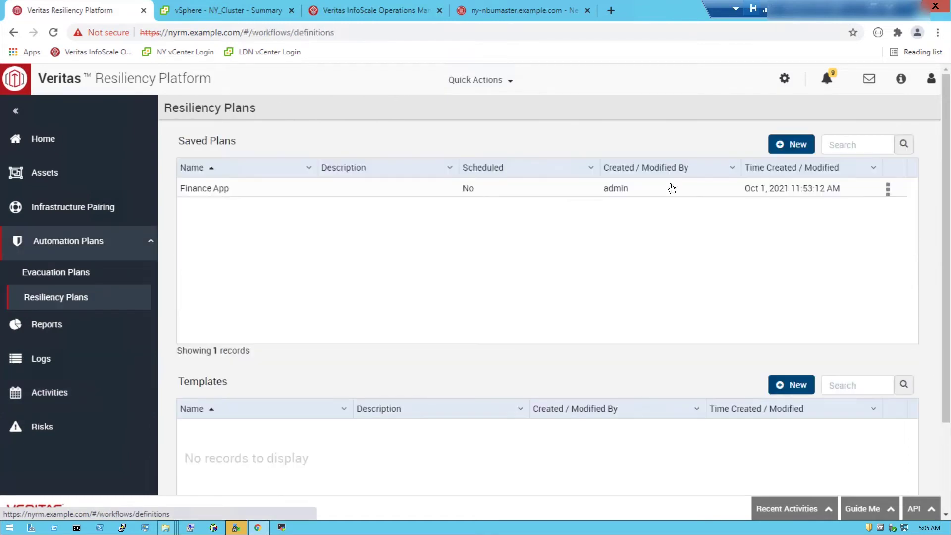
left_click(786, 145)
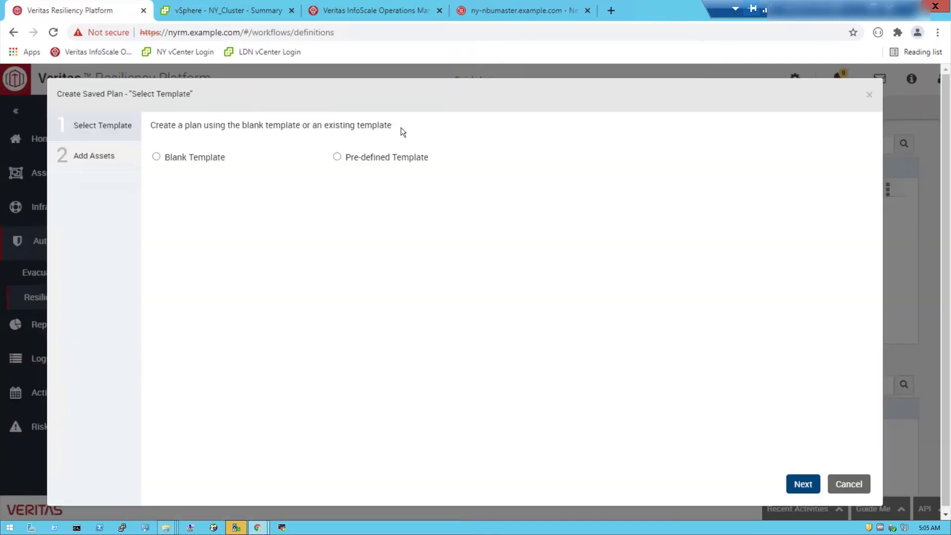
left_click(158, 159)
left_click(802, 484)
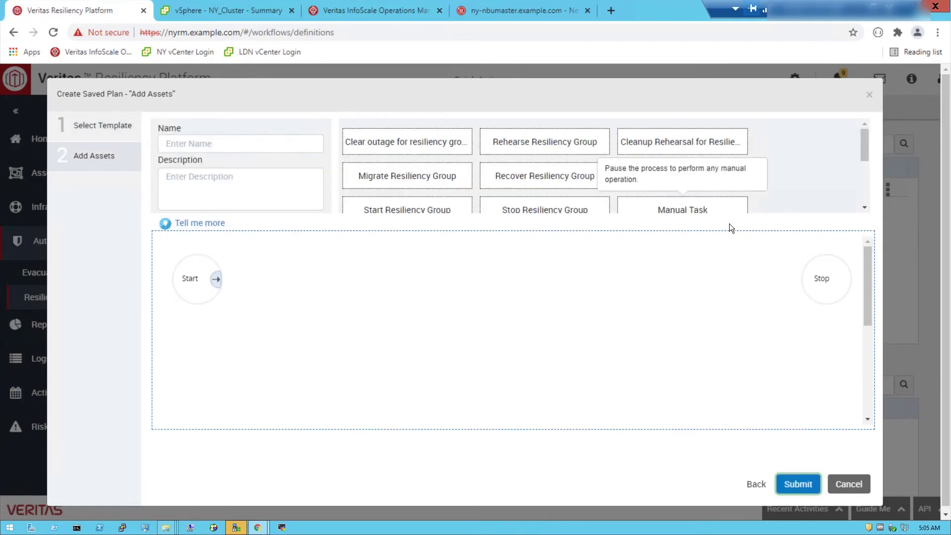
Step: Add a Rehearse Virtual Business Service task to the plan, select Finance as its service, and cancel the task's configuration
scroll(795, 176, "down", 1)
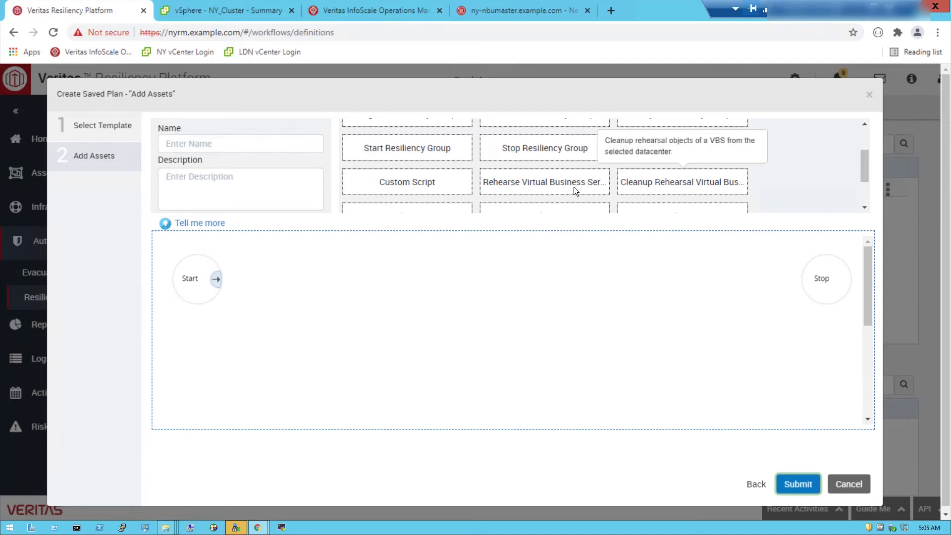
left_click_drag(524, 181, 314, 326)
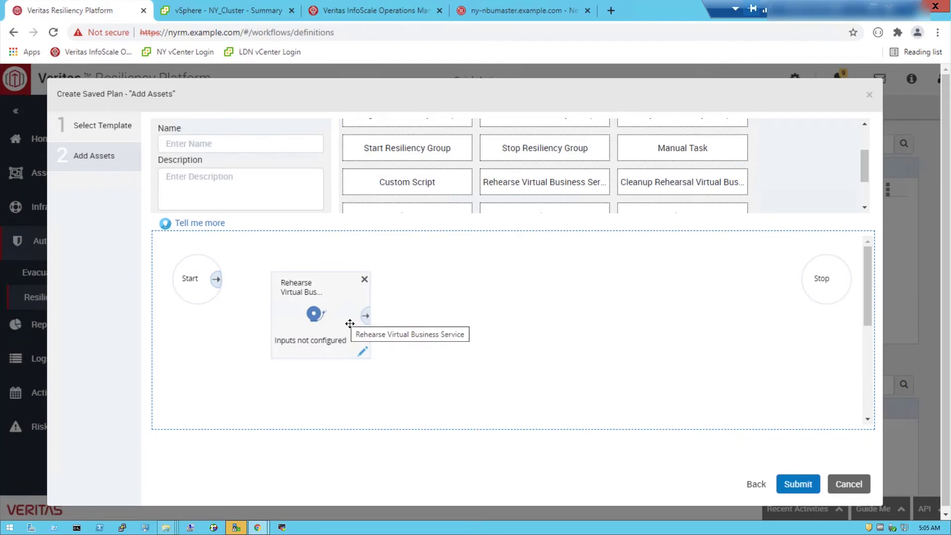
left_click(362, 351)
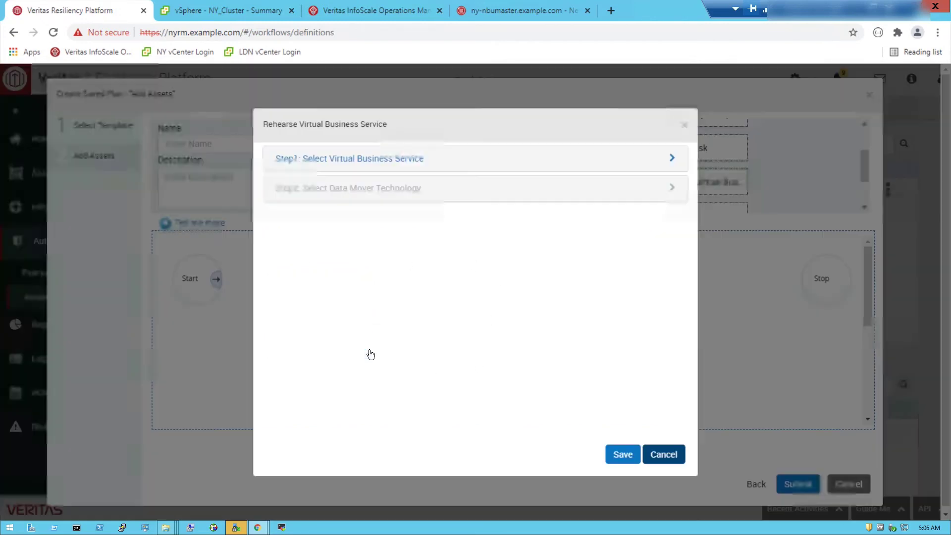
left_click(405, 159)
left_click(284, 235)
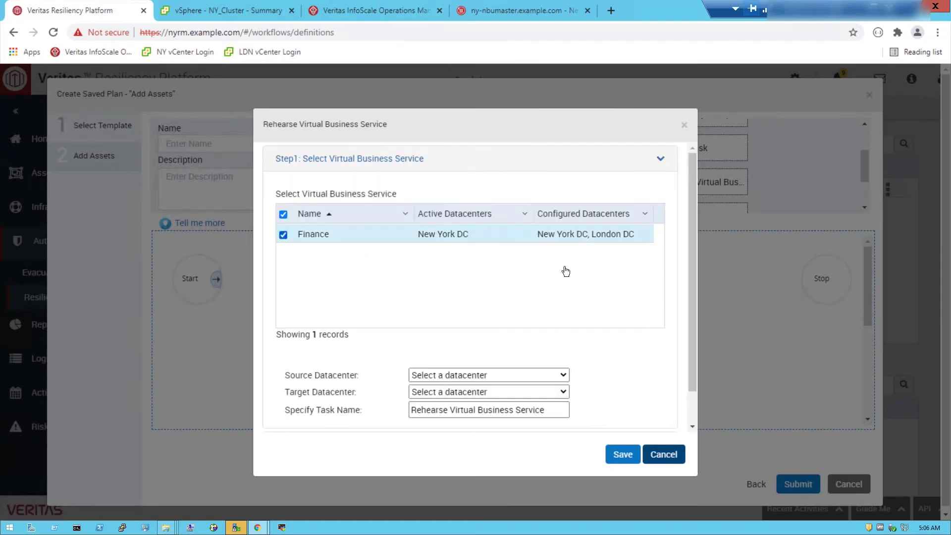
left_click(667, 453)
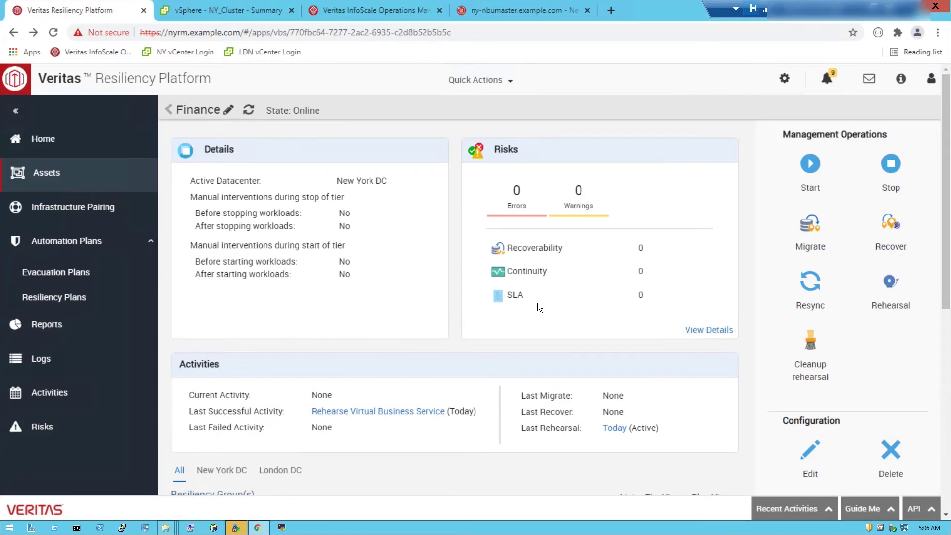
Step: Show the Finance resiliency groups by tier, and start its rehearsal cleanup on London DC, agreeing to the Storage vMotion restriction
scroll(537, 306, "down", 5)
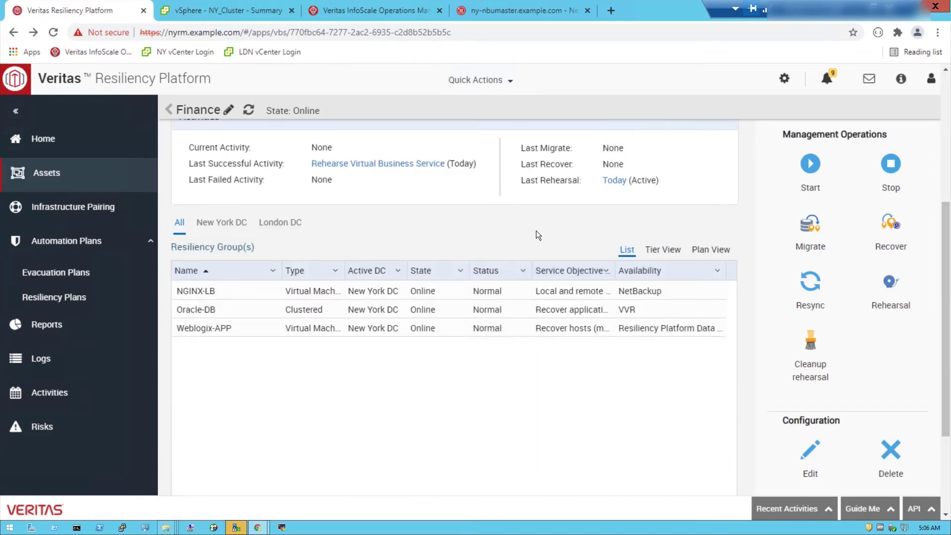
left_click(662, 249)
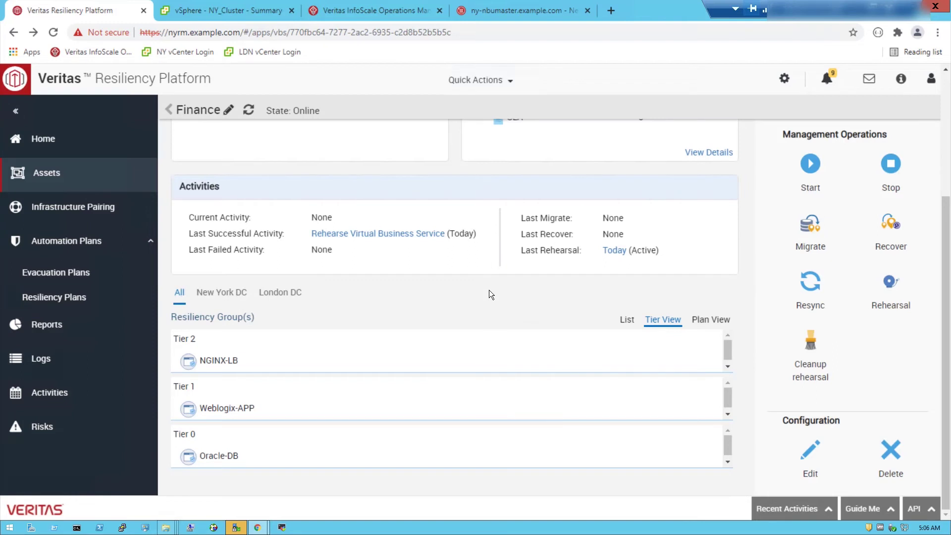
left_click(810, 348)
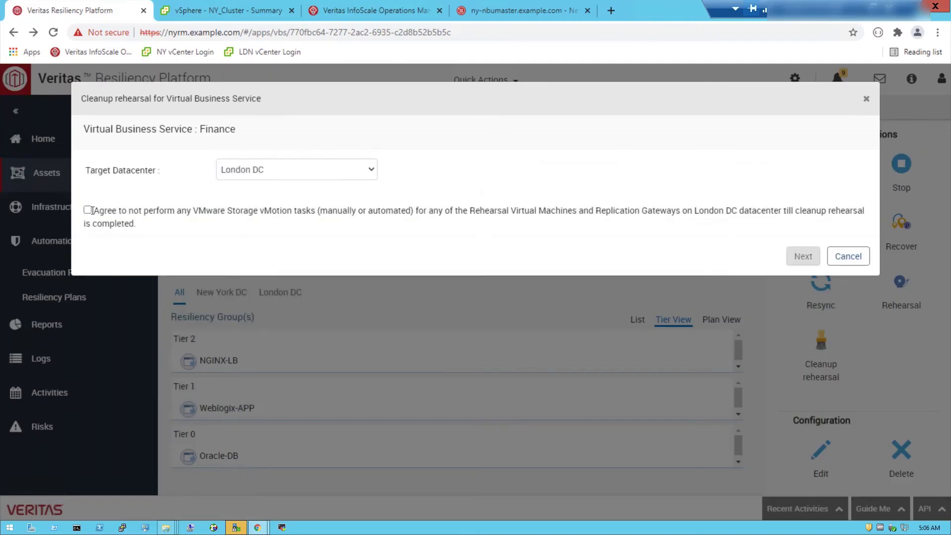
left_click_drag(91, 212, 88, 214)
left_click(87, 210)
left_click(803, 256)
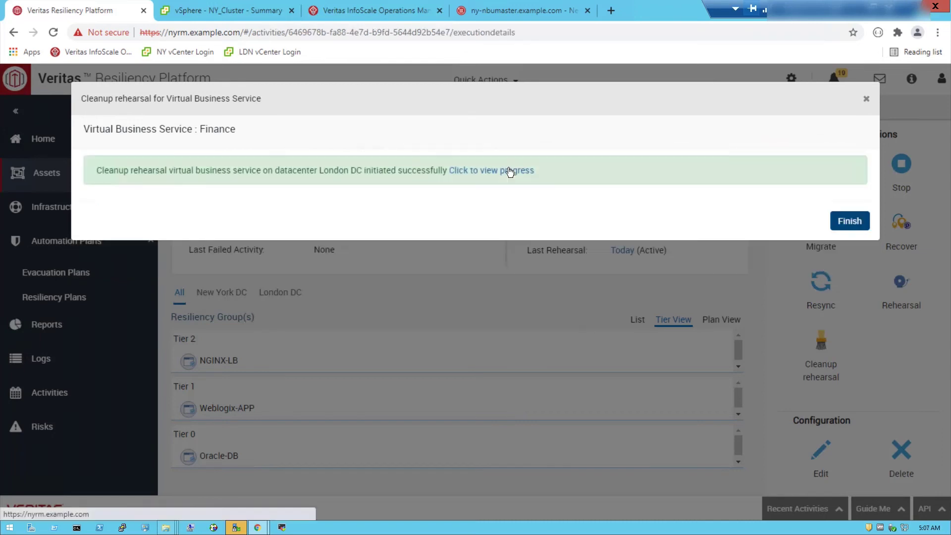
Step: View the cleanup's progress, examine the Weblogix-APP cleanup subtasks, and collapse them
left_click(510, 171)
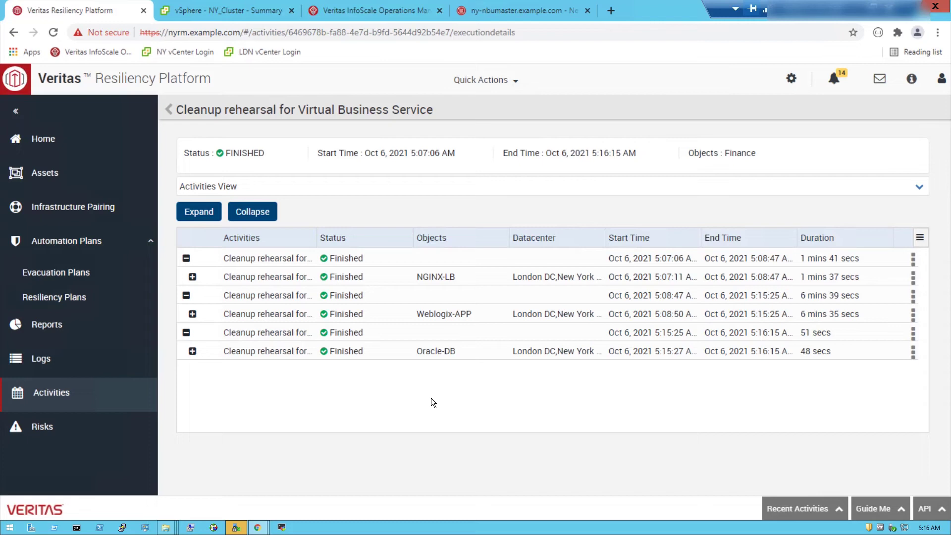
left_click(193, 314)
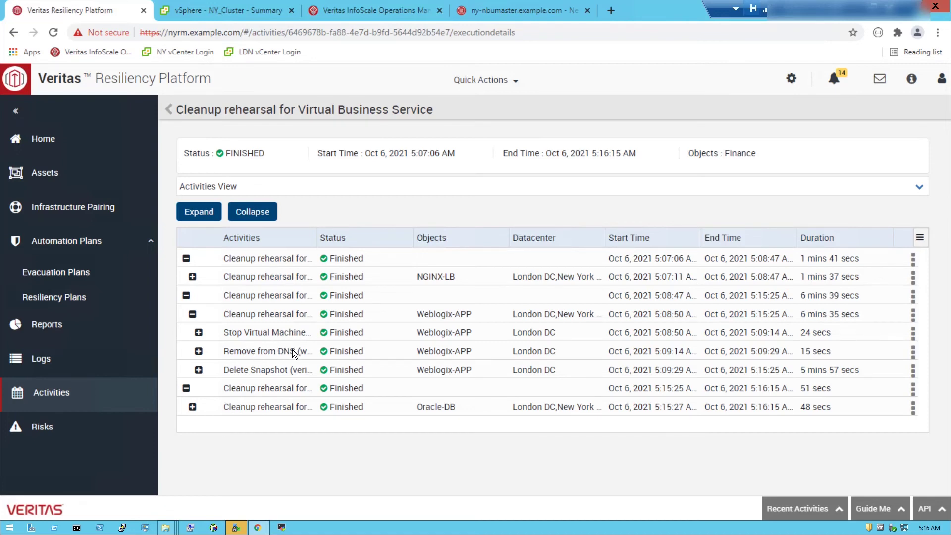
left_click(193, 315)
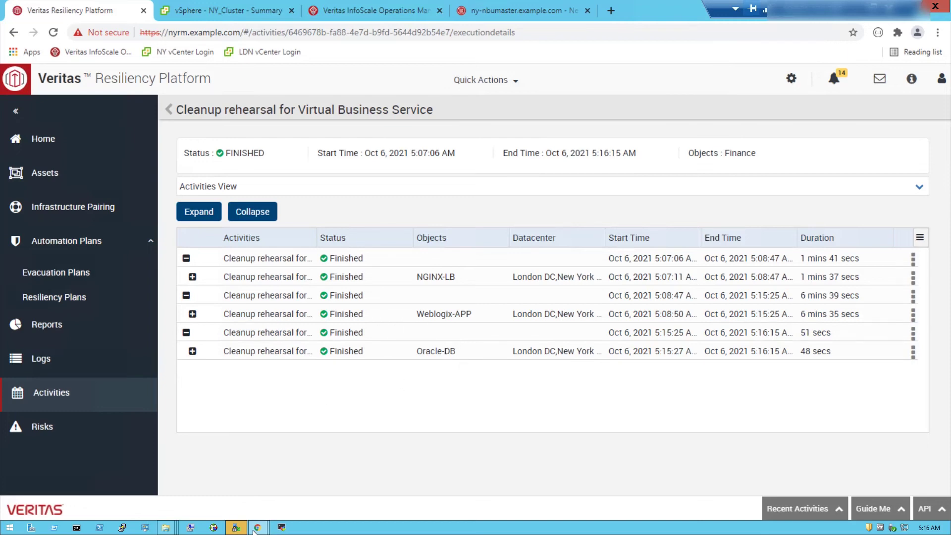
Step: Check the London vCenter inventory for remaining rehearsal virtual machines, and check the oradb12c_sg_fd service group in InfoScale Operations Manager
mouse_move(262, 529)
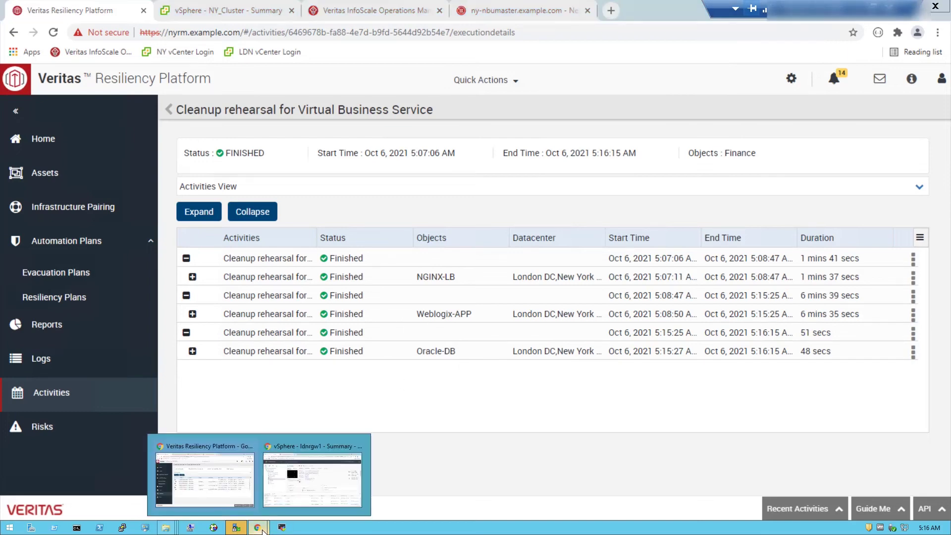
left_click(290, 490)
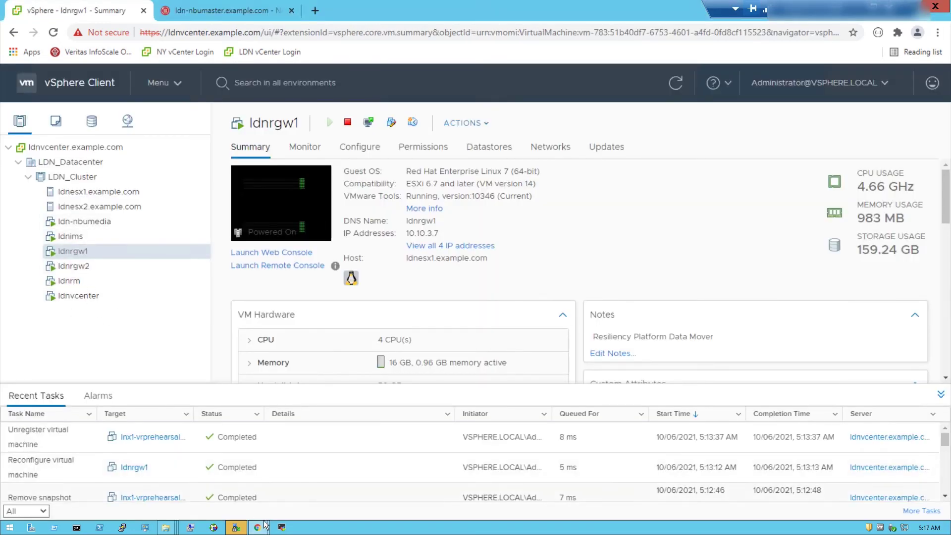
mouse_move(257, 527)
left_click(203, 476)
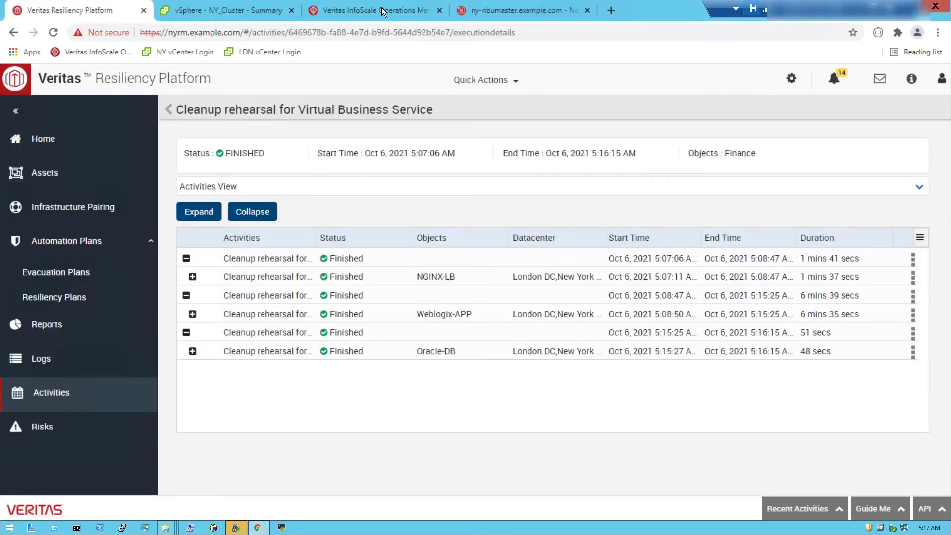
left_click(382, 11)
left_click(469, 319)
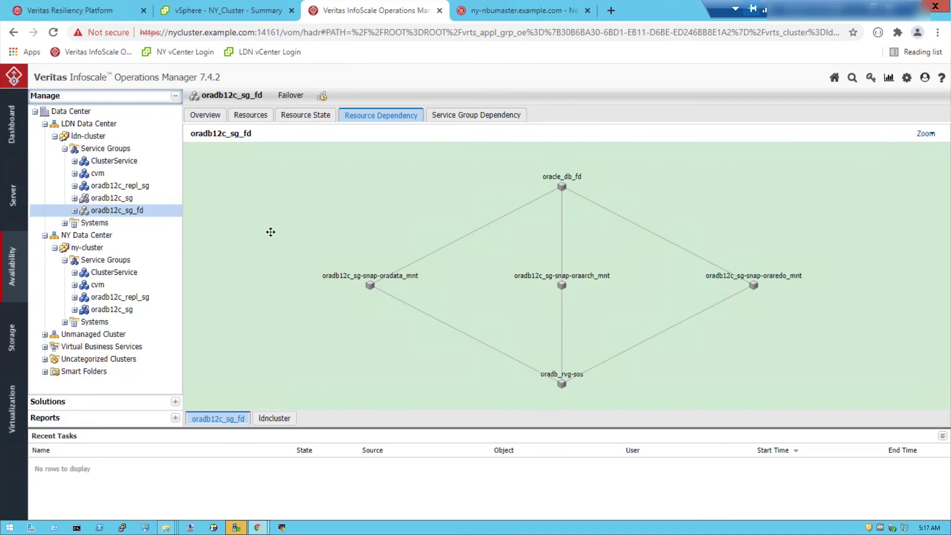
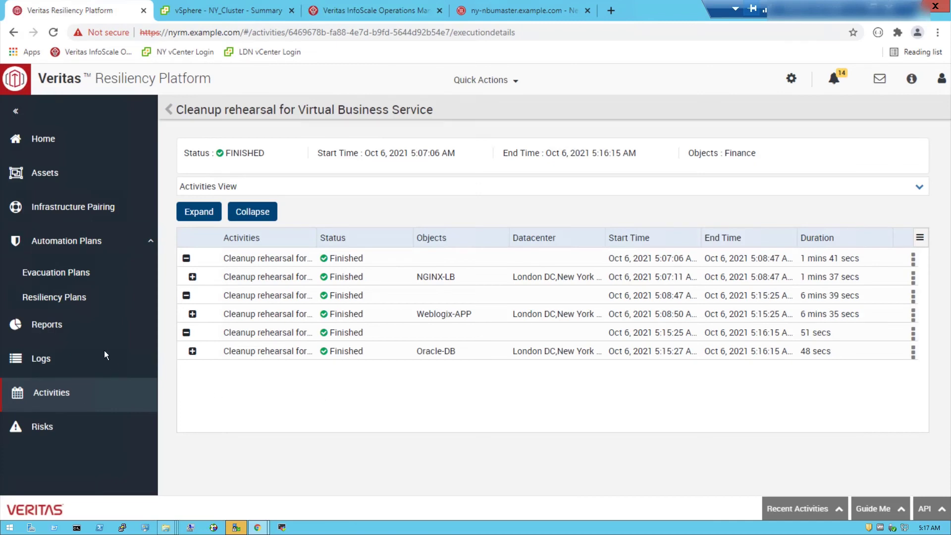
Step: Run the Recovery Activity History by VBS report from the Recovery Assessment reports for the last 1 week in HTML format
left_click(36, 330)
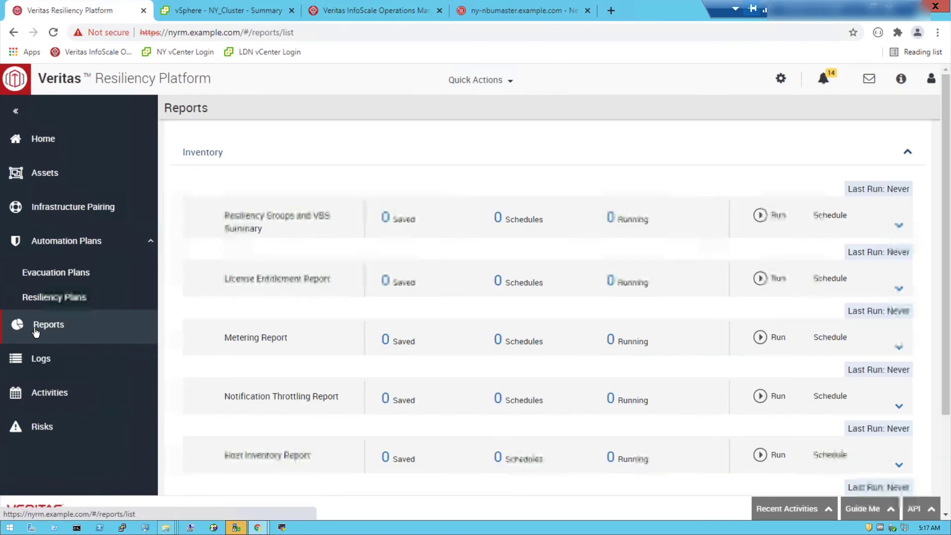
left_click(908, 151)
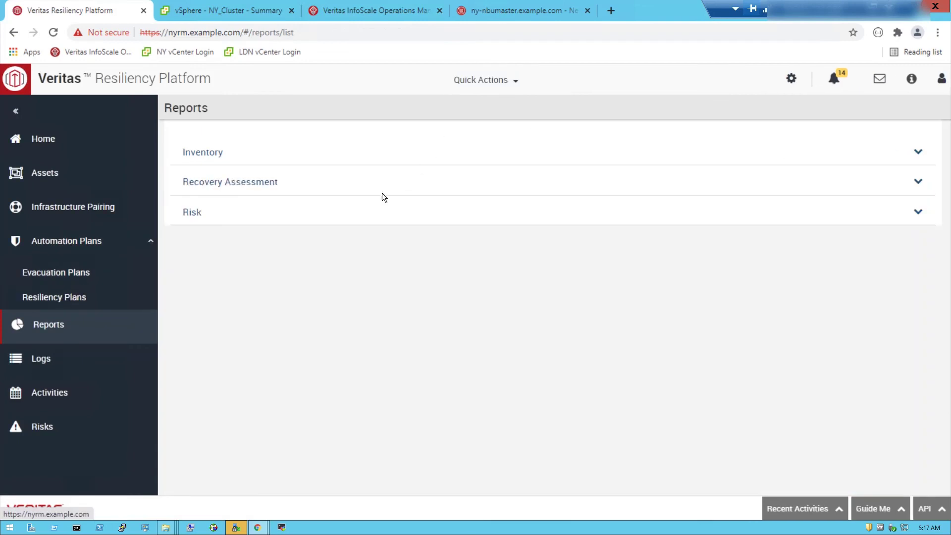
left_click(251, 184)
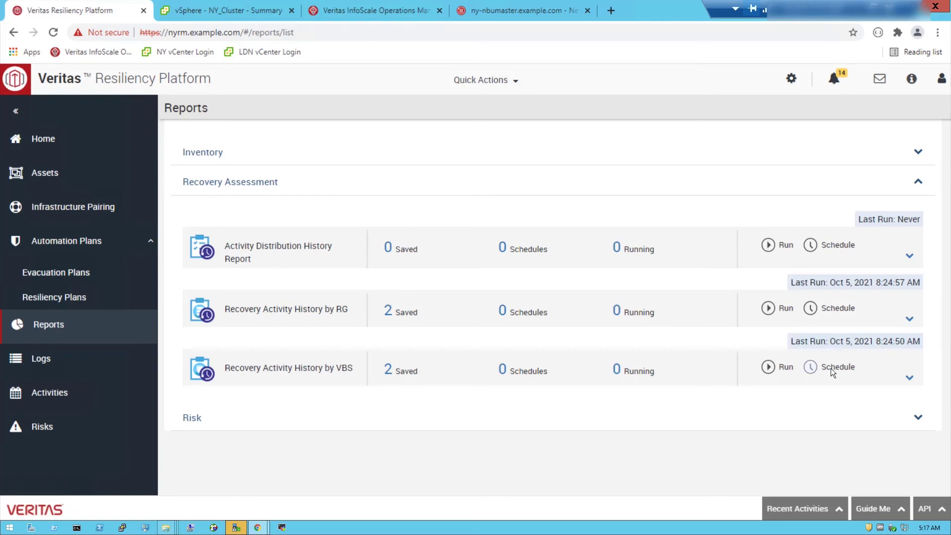
left_click(768, 367)
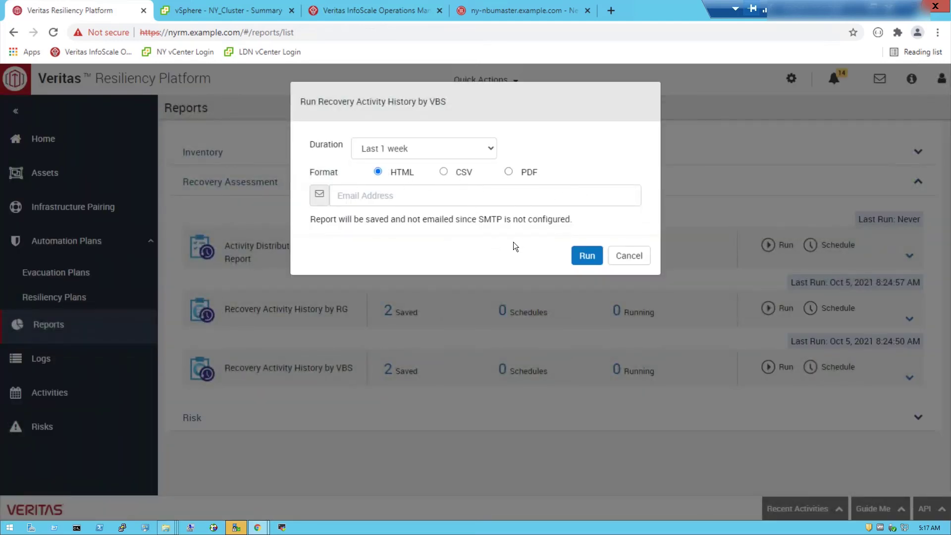
left_click(424, 153)
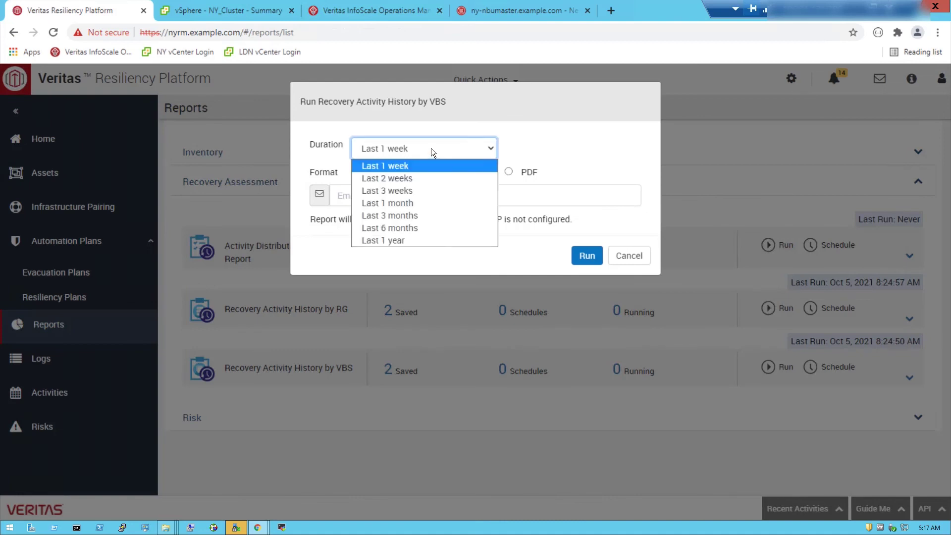
left_click(583, 145)
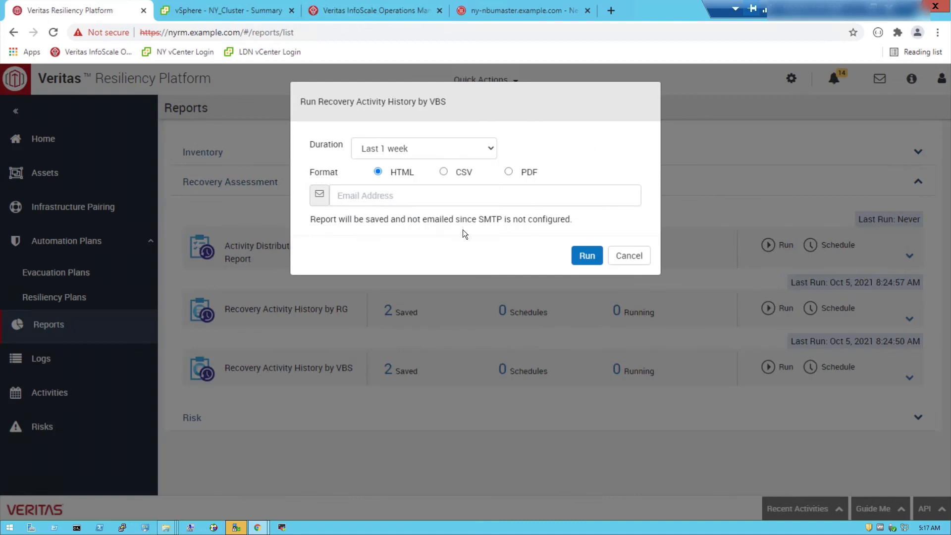
left_click(588, 256)
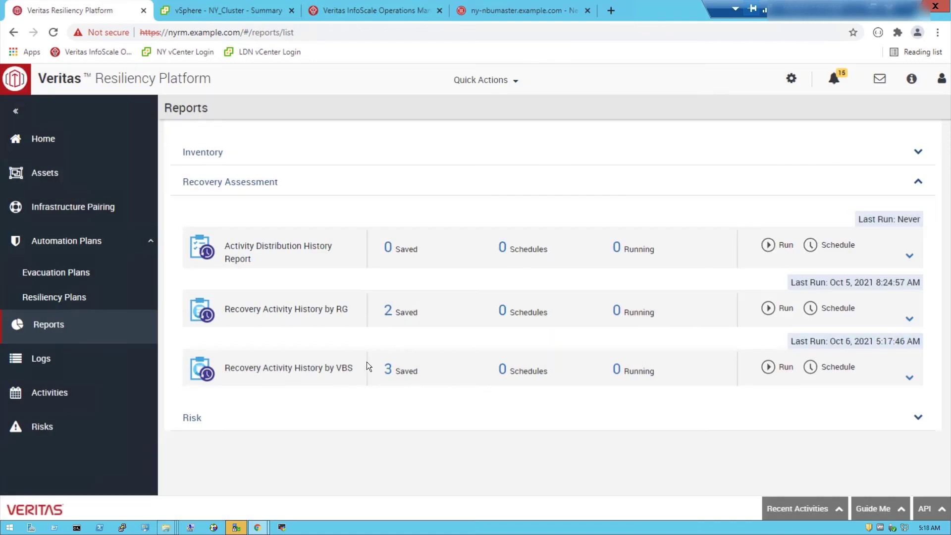
Step: Open the newest saved Recovery Activity History by VBS report, examine its Migrate and Rehearsal charts and Finance distribution and durations, and close it
left_click(389, 369)
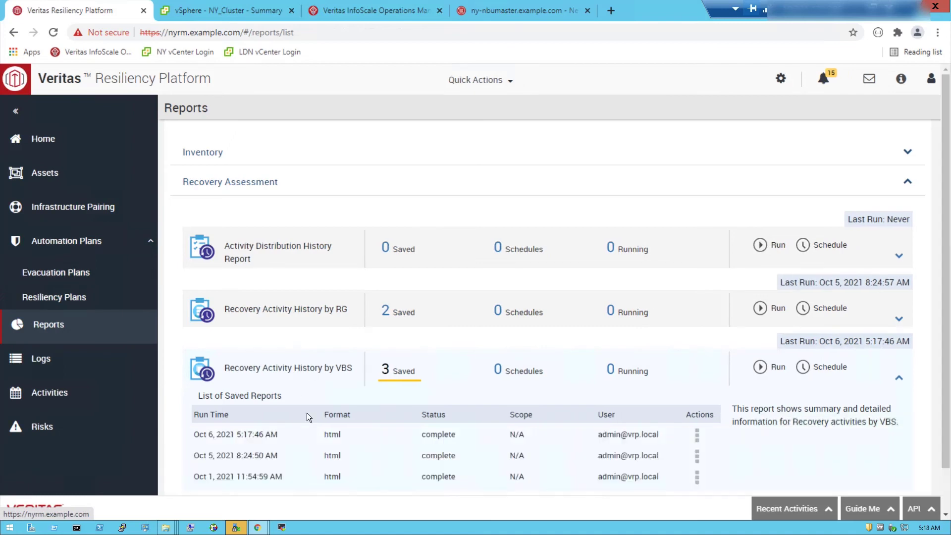
left_click(237, 437)
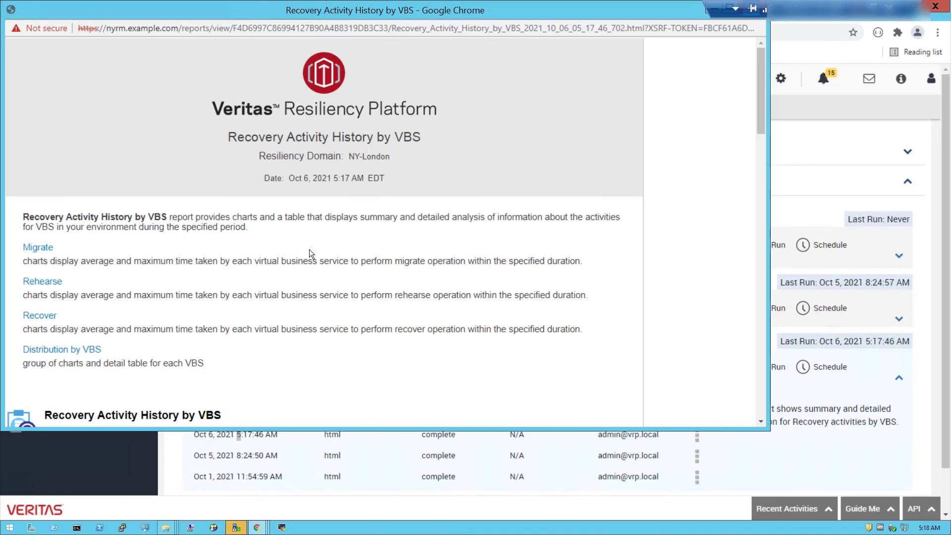
scroll(337, 240, "down", 7)
scroll(337, 239, "down", 3)
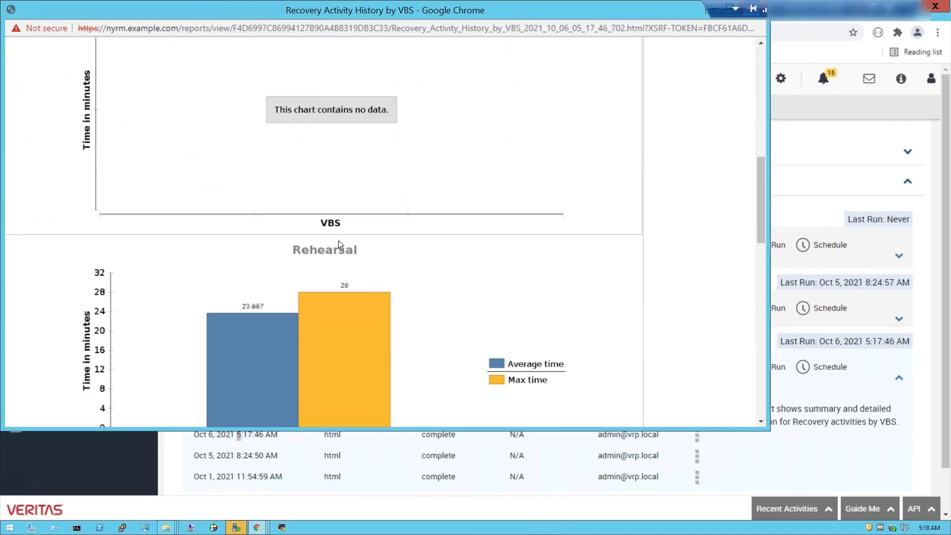
scroll(338, 240, "up", 3)
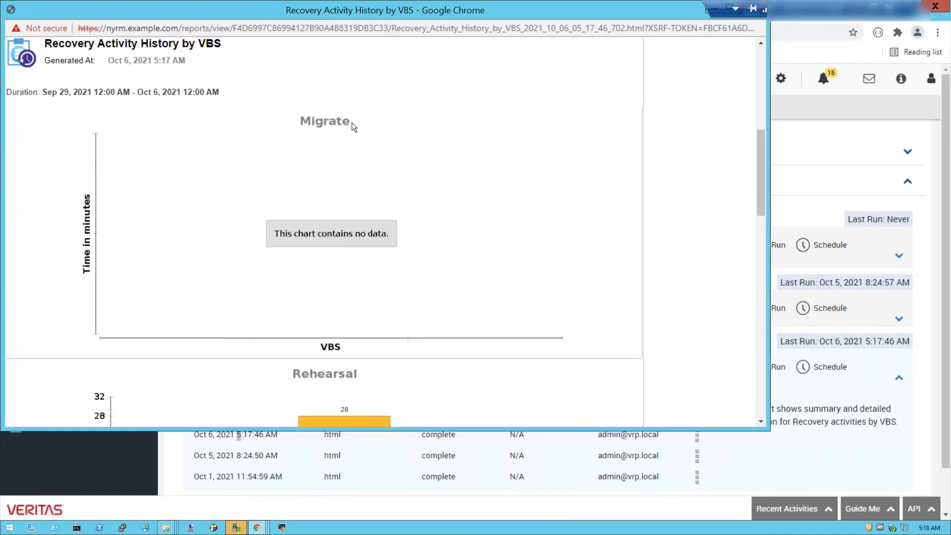
scroll(480, 282, "down", 4)
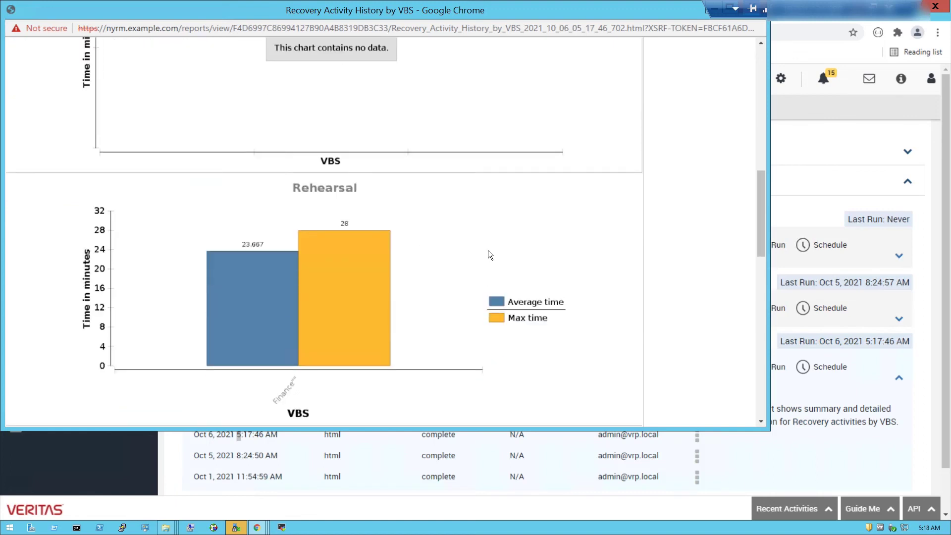
scroll(490, 255, "down", 1)
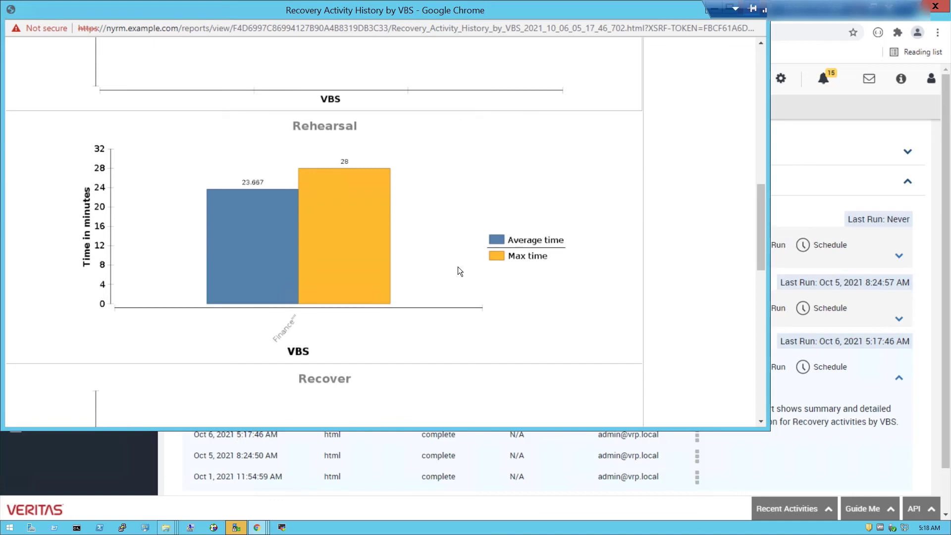
scroll(551, 299, "down", 9)
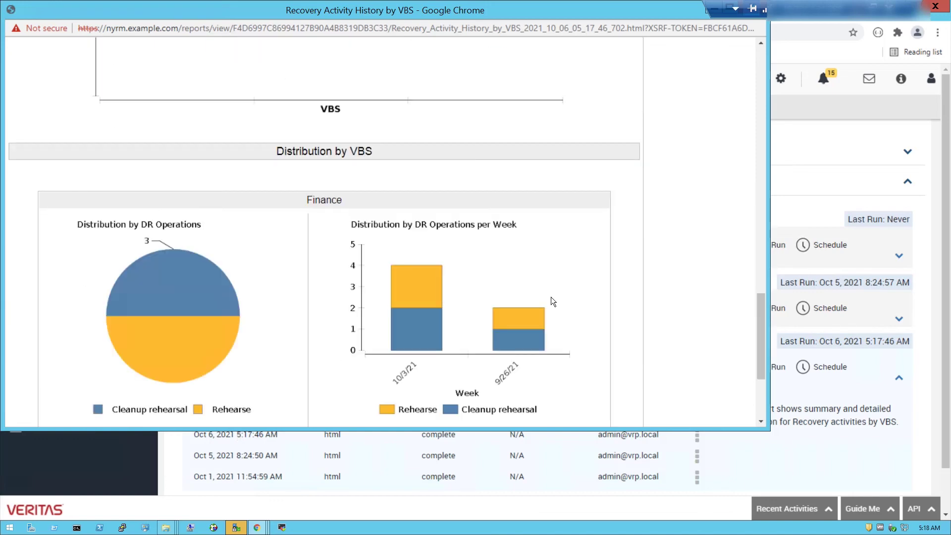
scroll(616, 281, "down", 1)
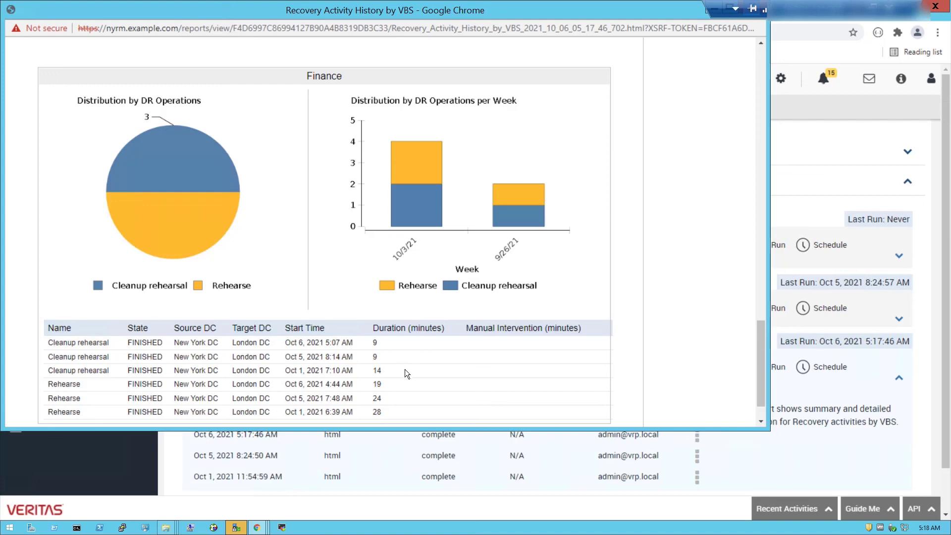
scroll(409, 368, "down", 1)
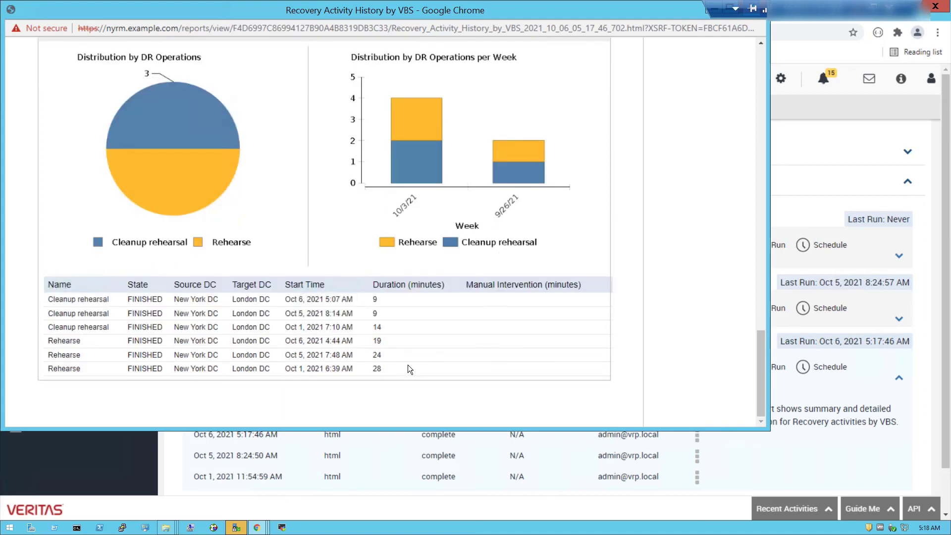
scroll(409, 366, "up", 2)
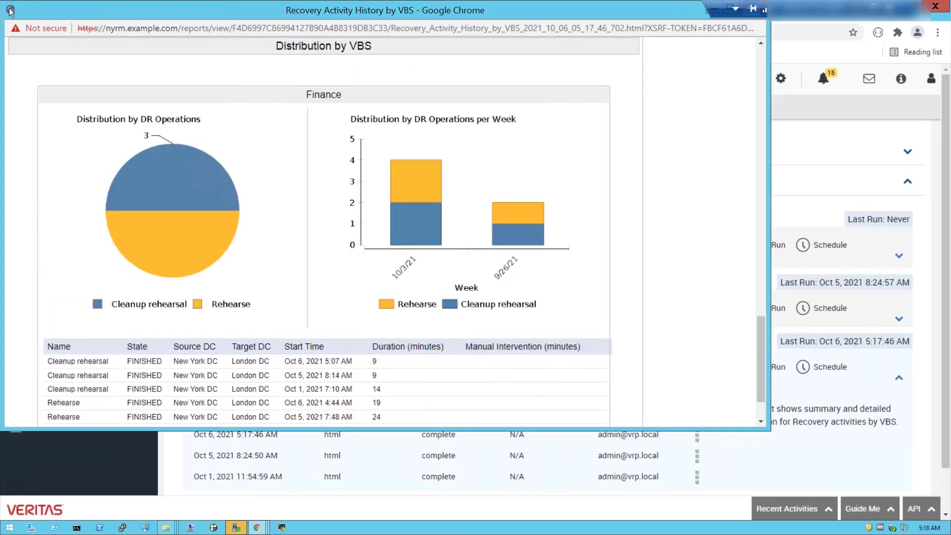
left_click(10, 10)
left_click(11, 10)
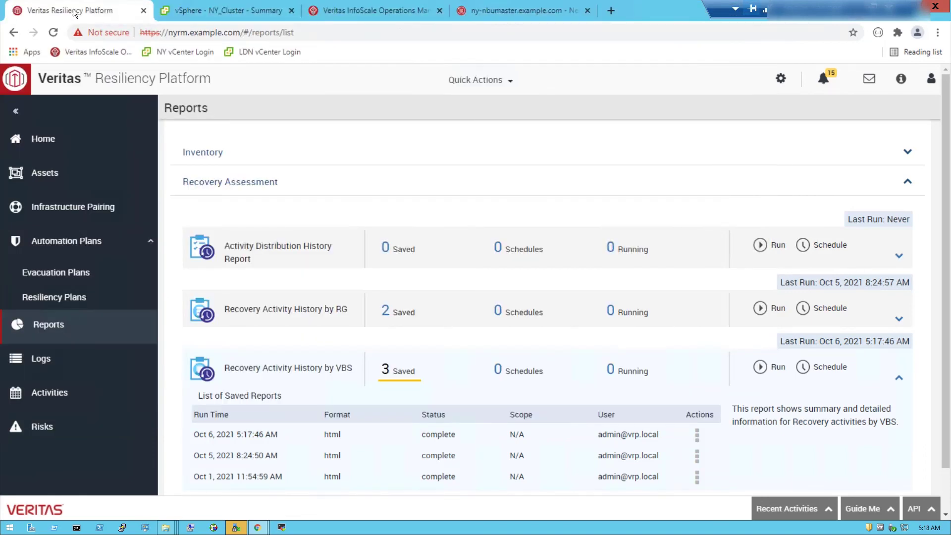